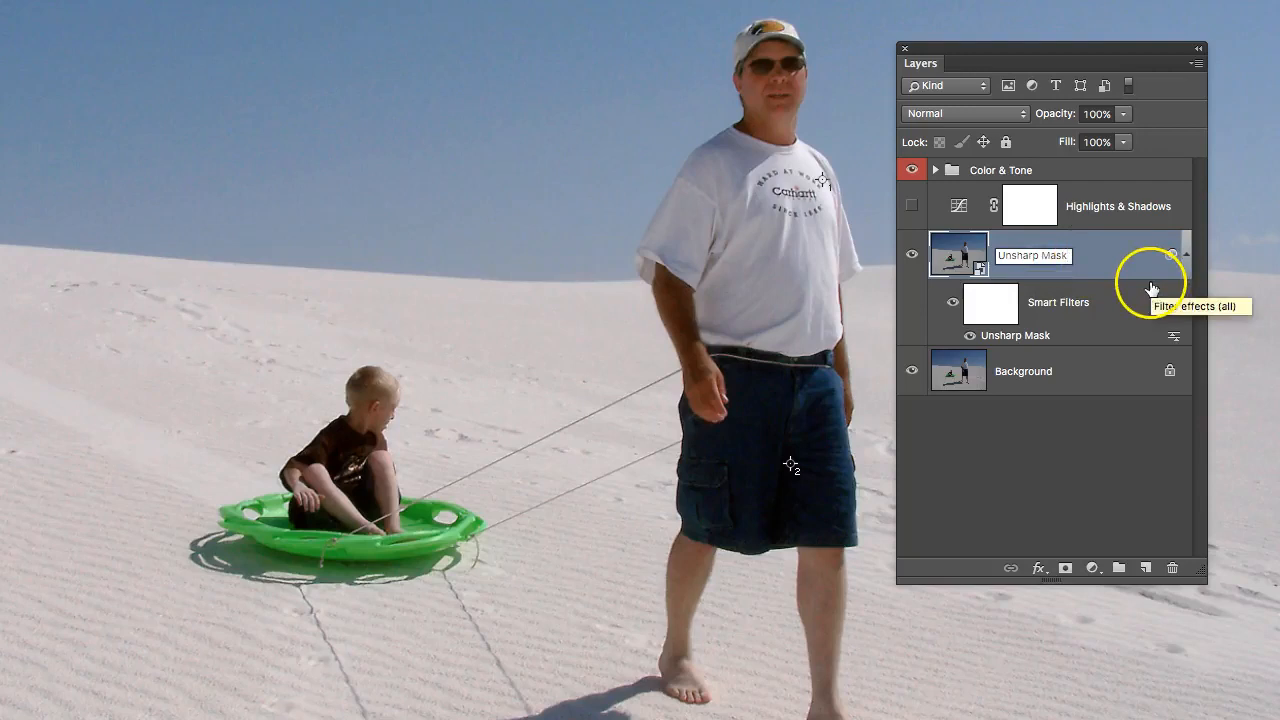
# - Select the Background layer and hide the Unsharp Mask layer
pyautogui.click(1089, 363)
pyautogui.click(912, 255)
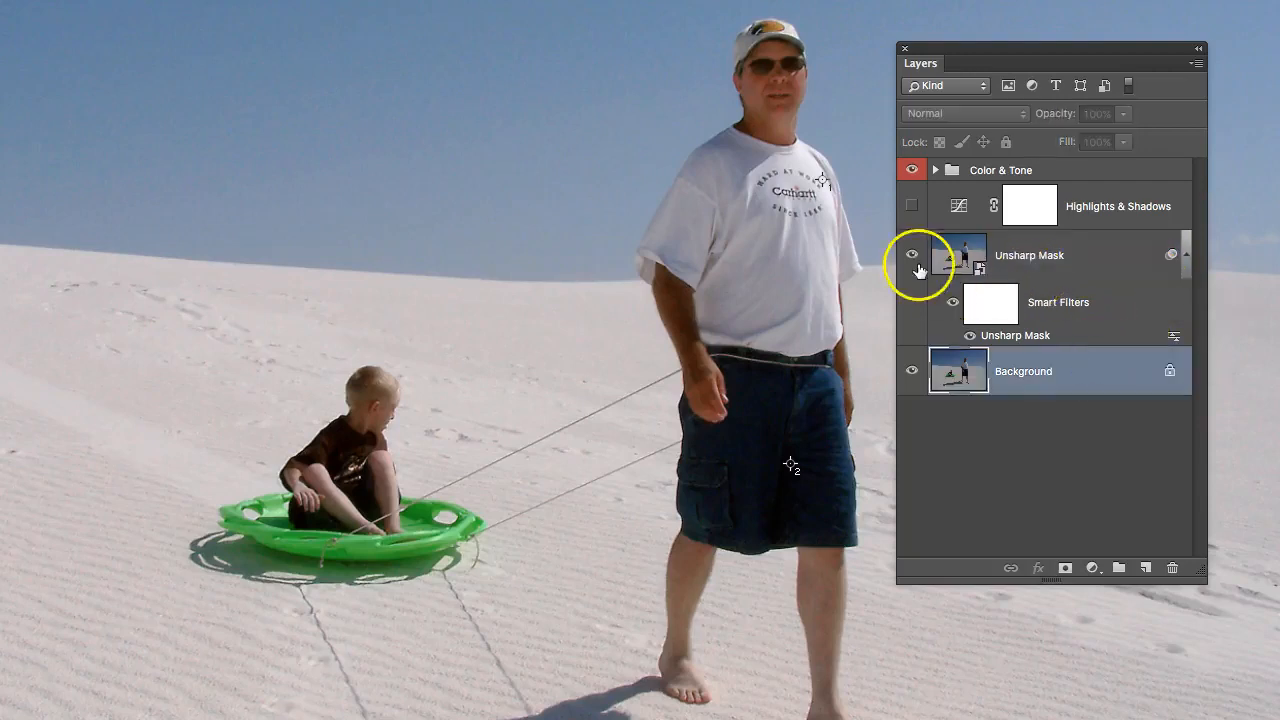
pyautogui.click(913, 257)
pyautogui.click(913, 257)
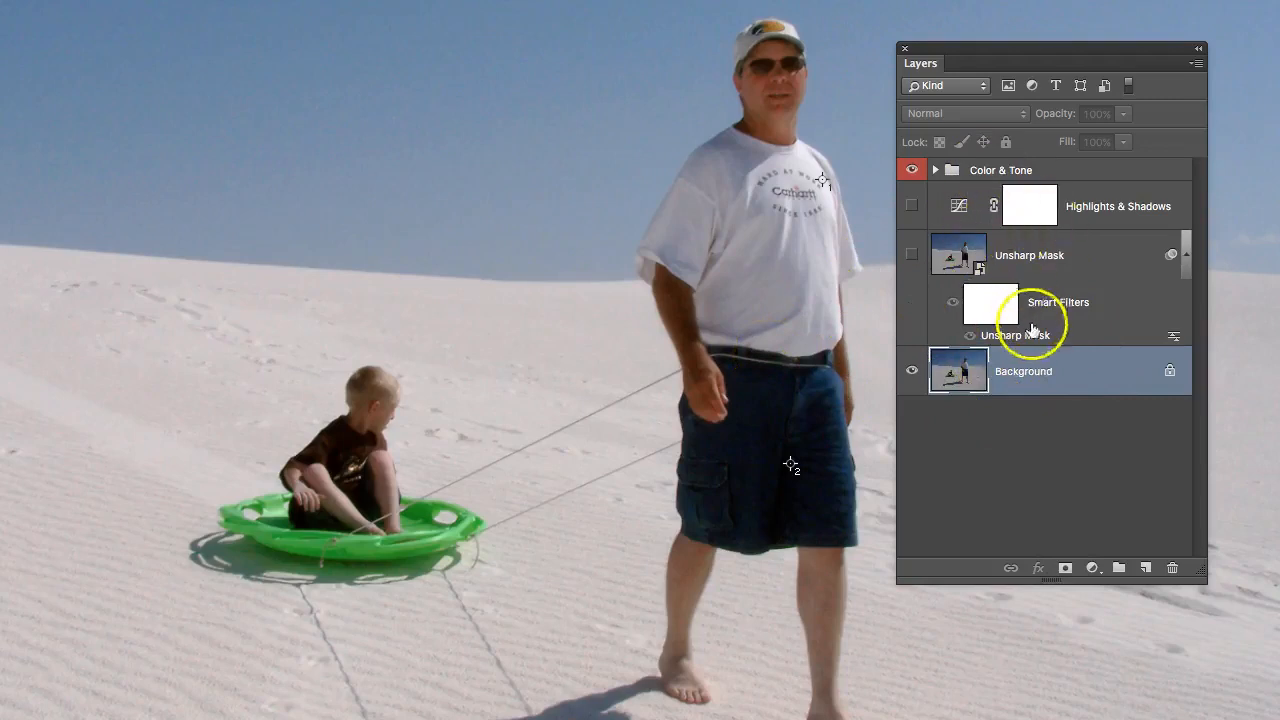
# - Duplicate the Background layer under the name "Smart Sharpen" in the same document
pyautogui.rightClick(1048, 371)
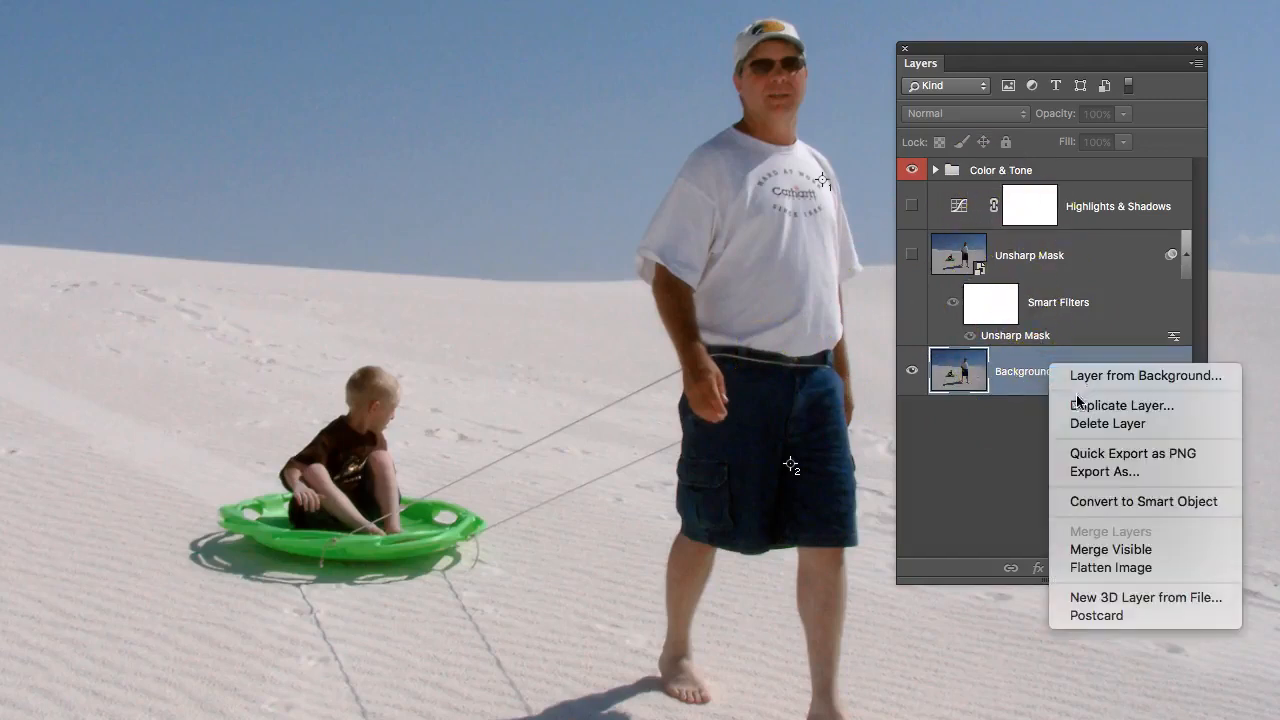
pyautogui.click(1081, 406)
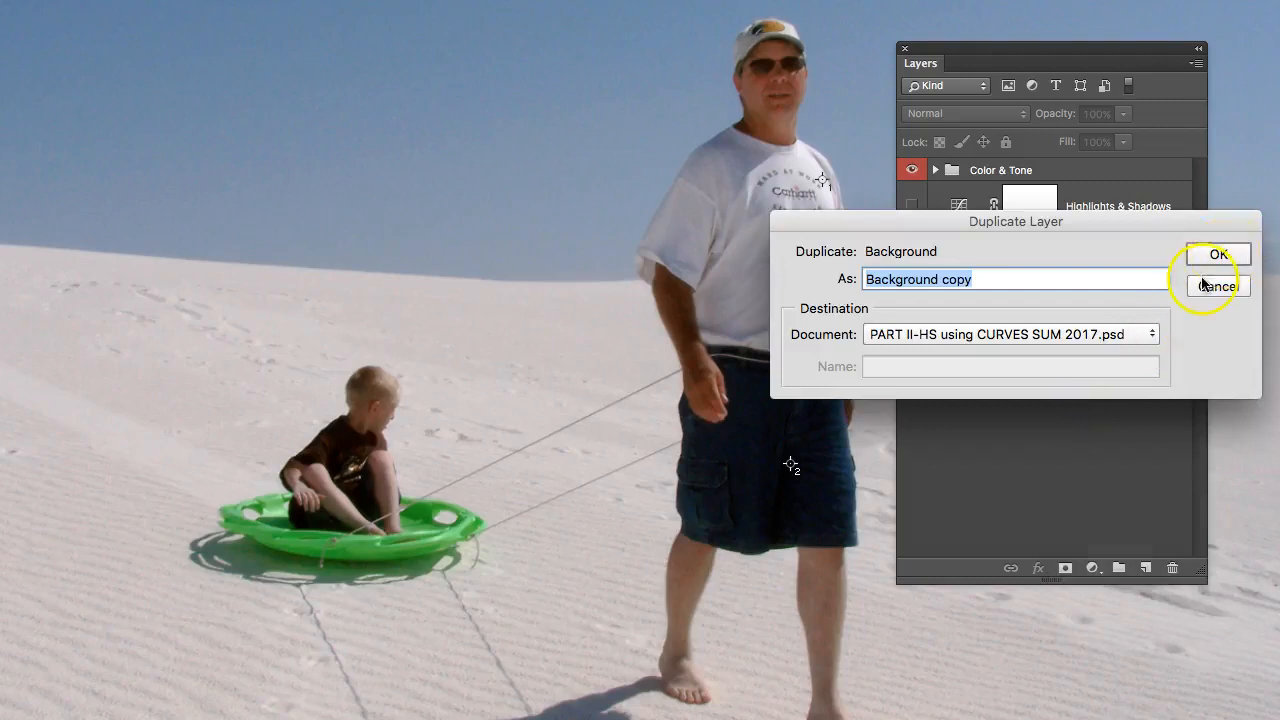
pyautogui.write('S')
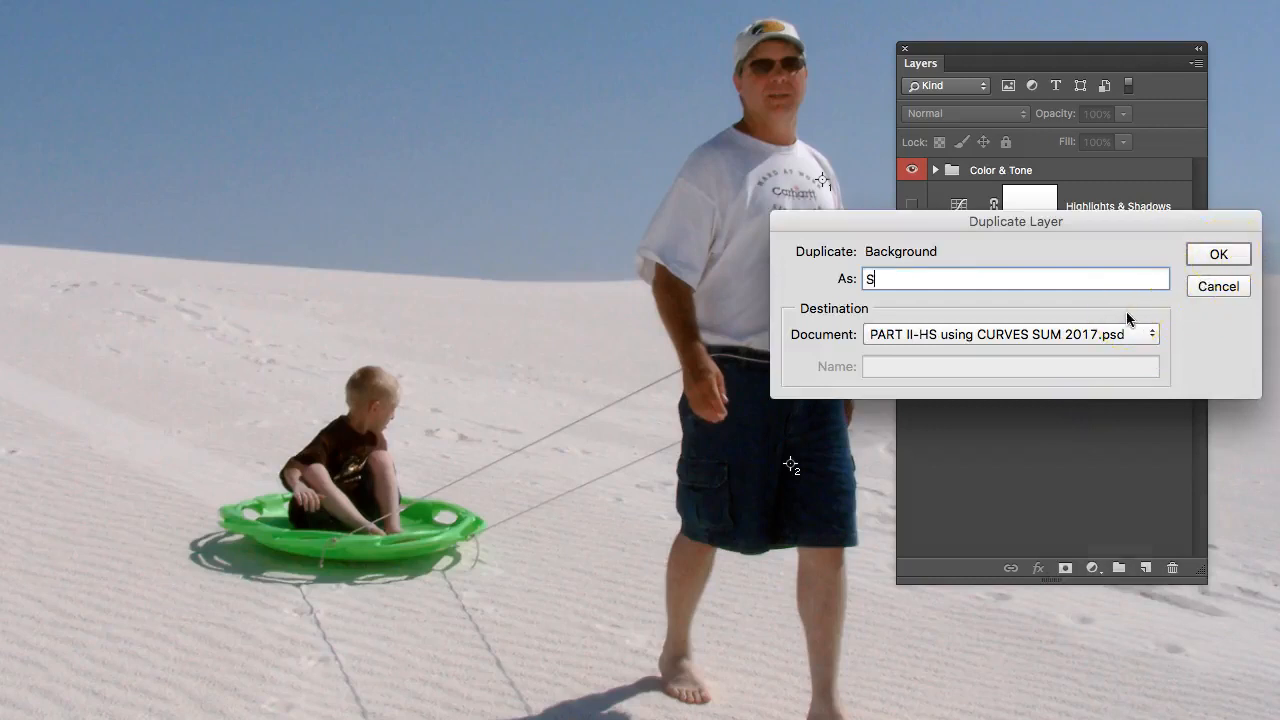
pyautogui.write('mart Sharpen')
pyautogui.click(1133, 300)
pyautogui.click(1212, 253)
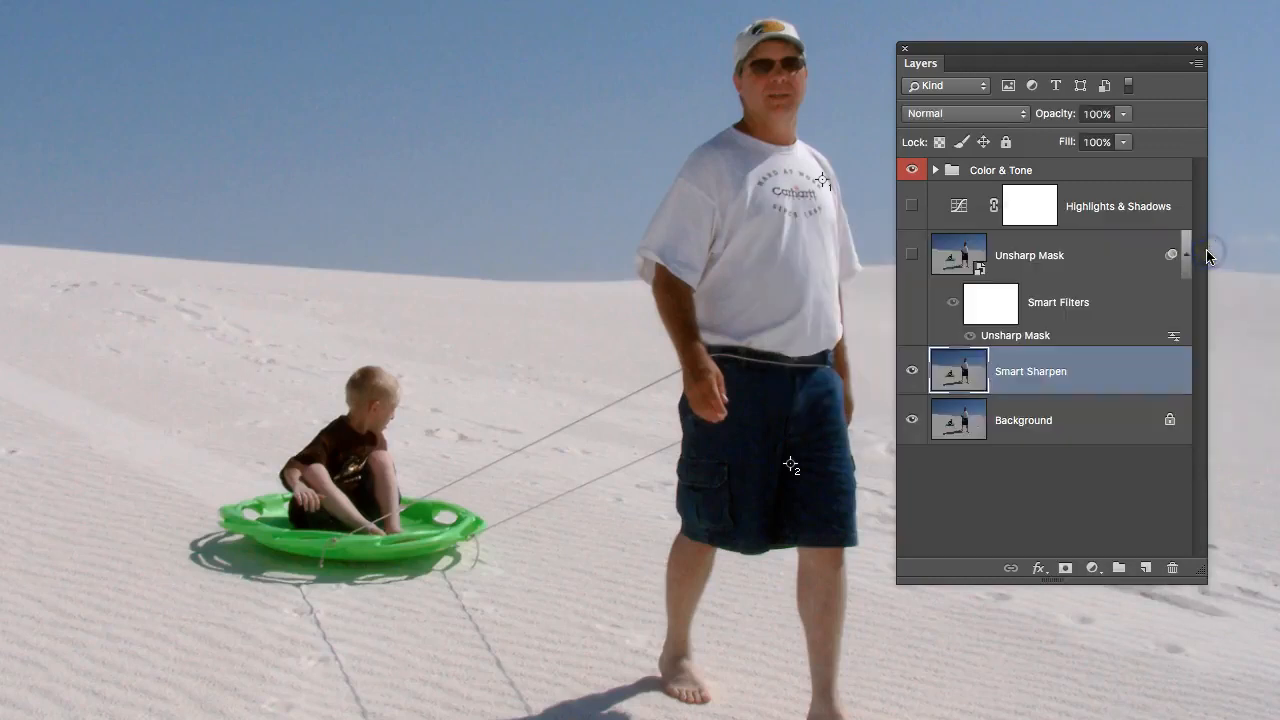
# - Convert the Smart Sharpen layer to a smart object
pyautogui.click(1114, 355)
pyautogui.rightClick(1080, 388)
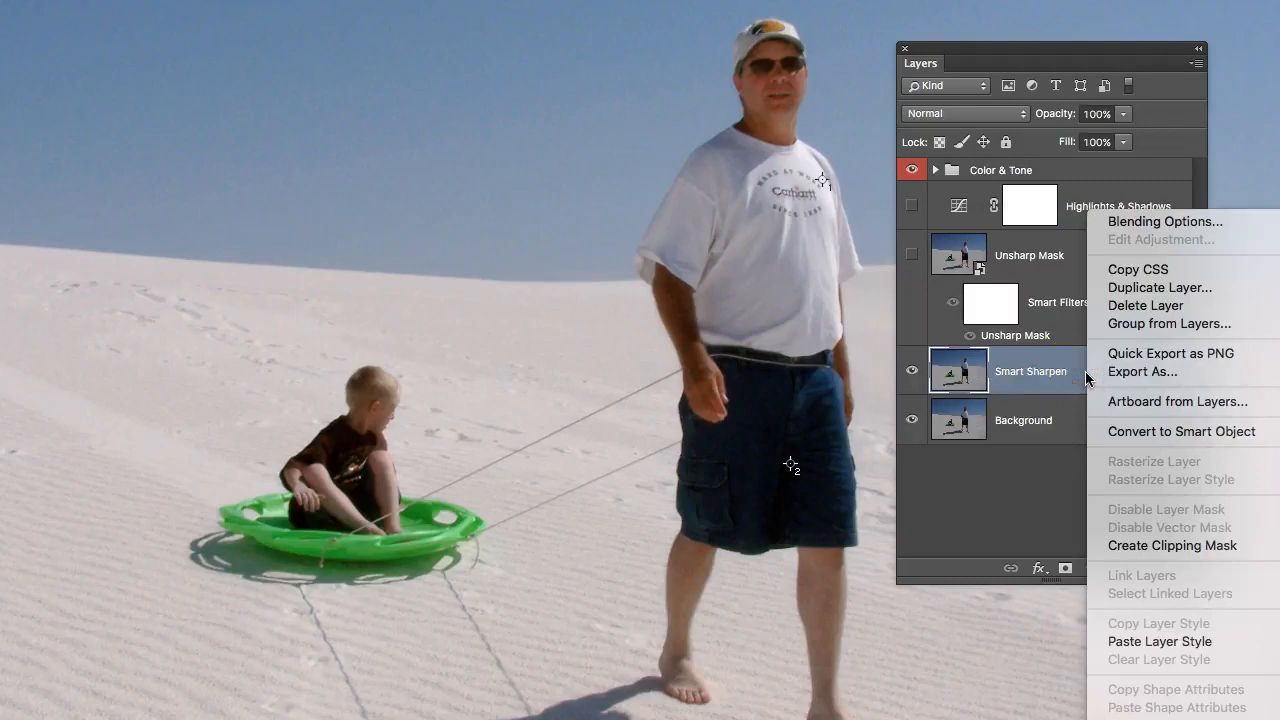
pyautogui.click(1136, 432)
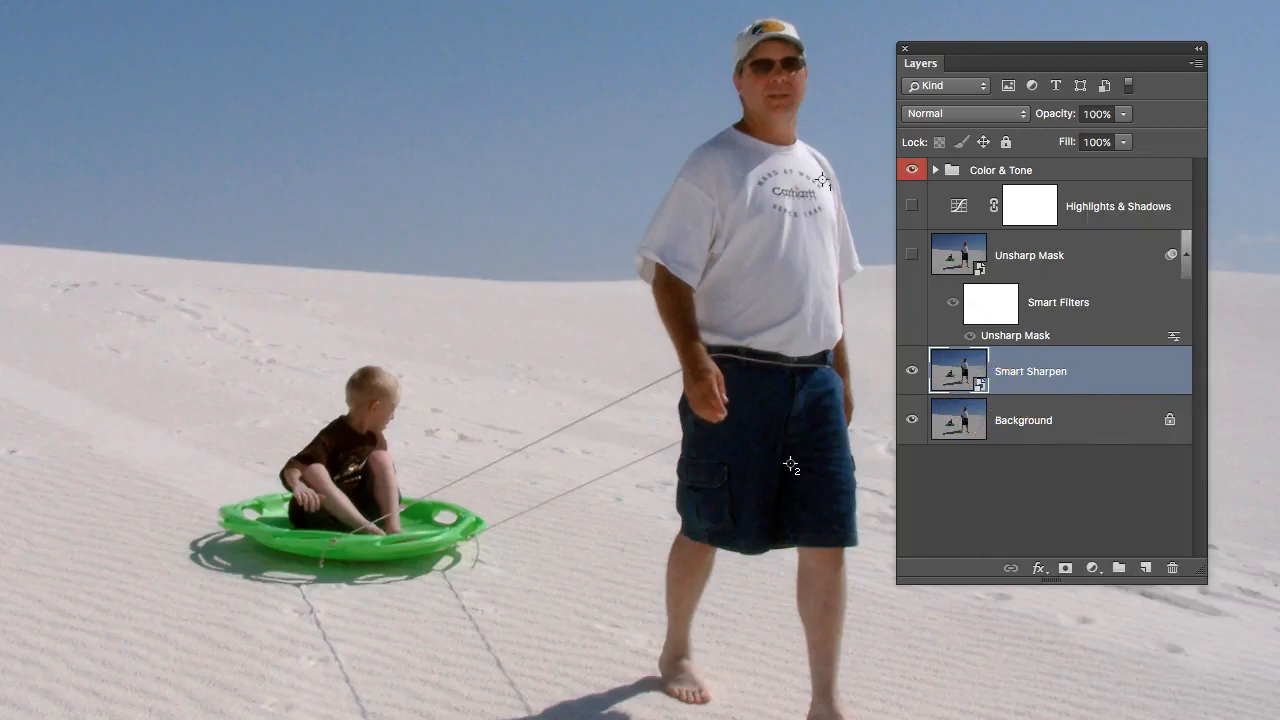
# - Start the Smart Sharpen filter on the Smart Sharpen layer and place its dialog clear of the man and the boy
pyautogui.click(229, 0)
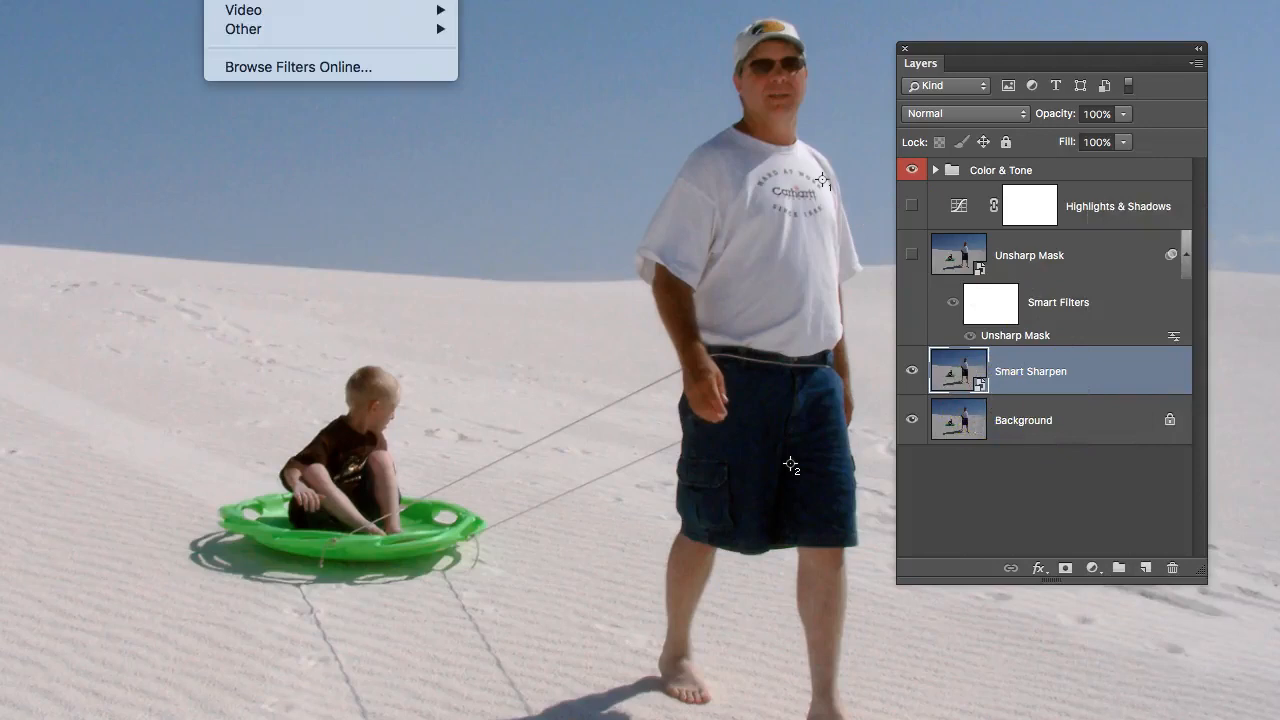
pyautogui.moveTo(248, 0)
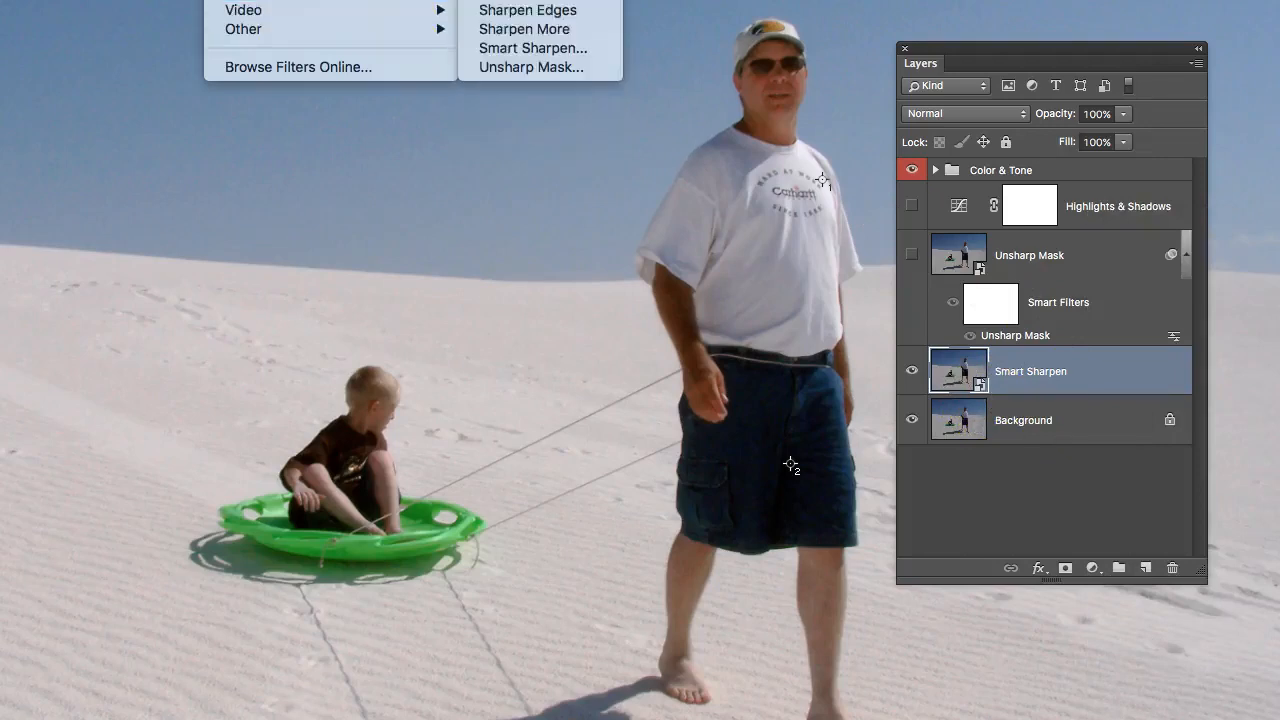
pyautogui.click(520, 48)
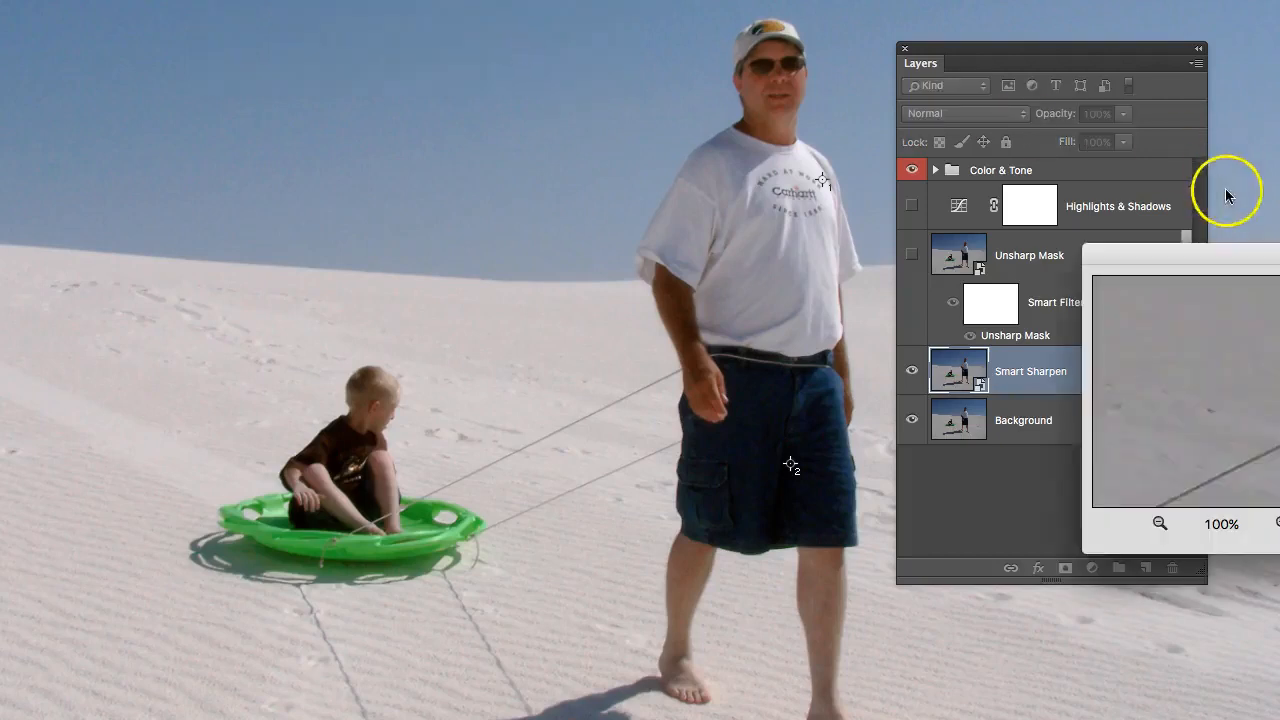
pyautogui.moveTo(1270, 255); pyautogui.dragTo(271, 18)
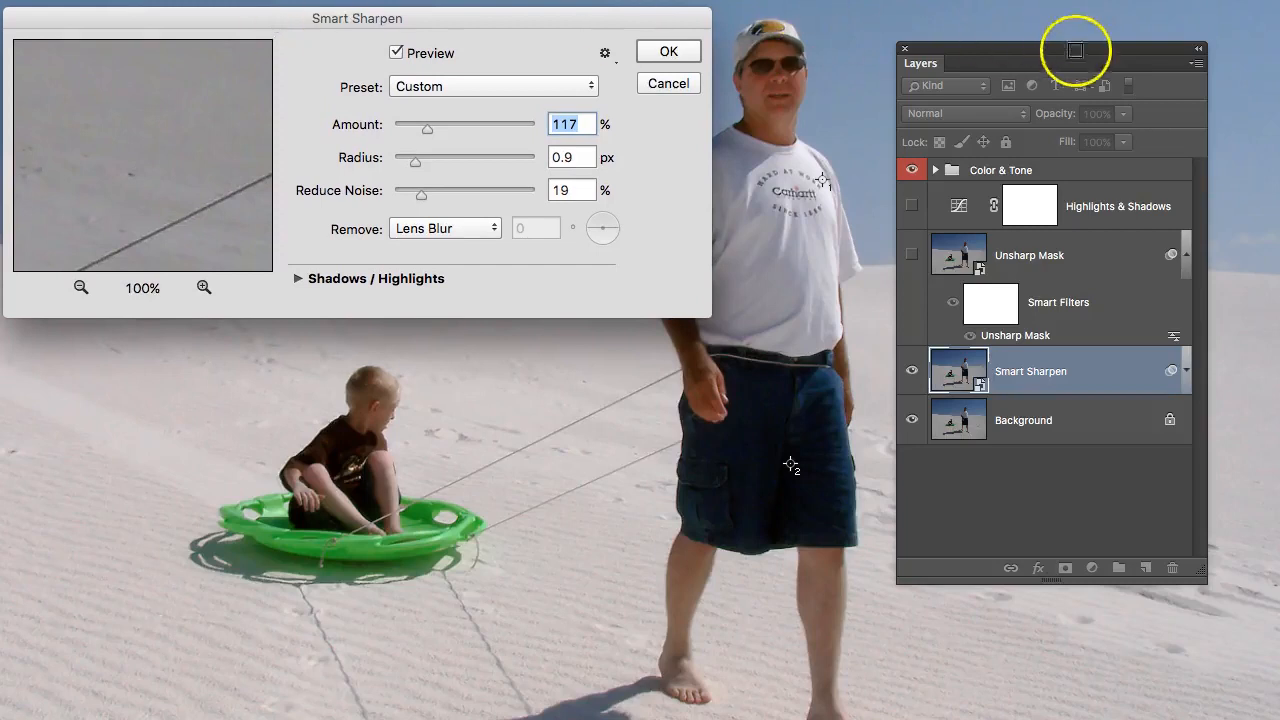
pyautogui.moveTo(1092, 48); pyautogui.dragTo(1102, 44)
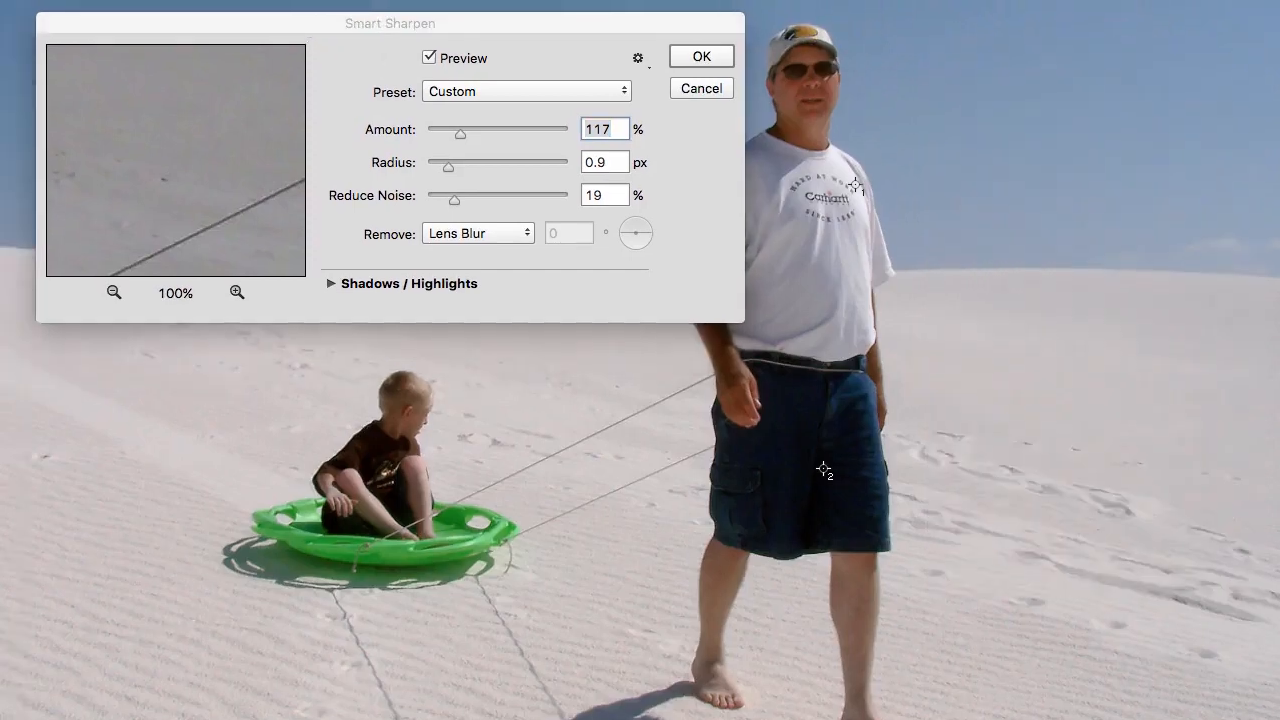
pyautogui.click(725, 56)
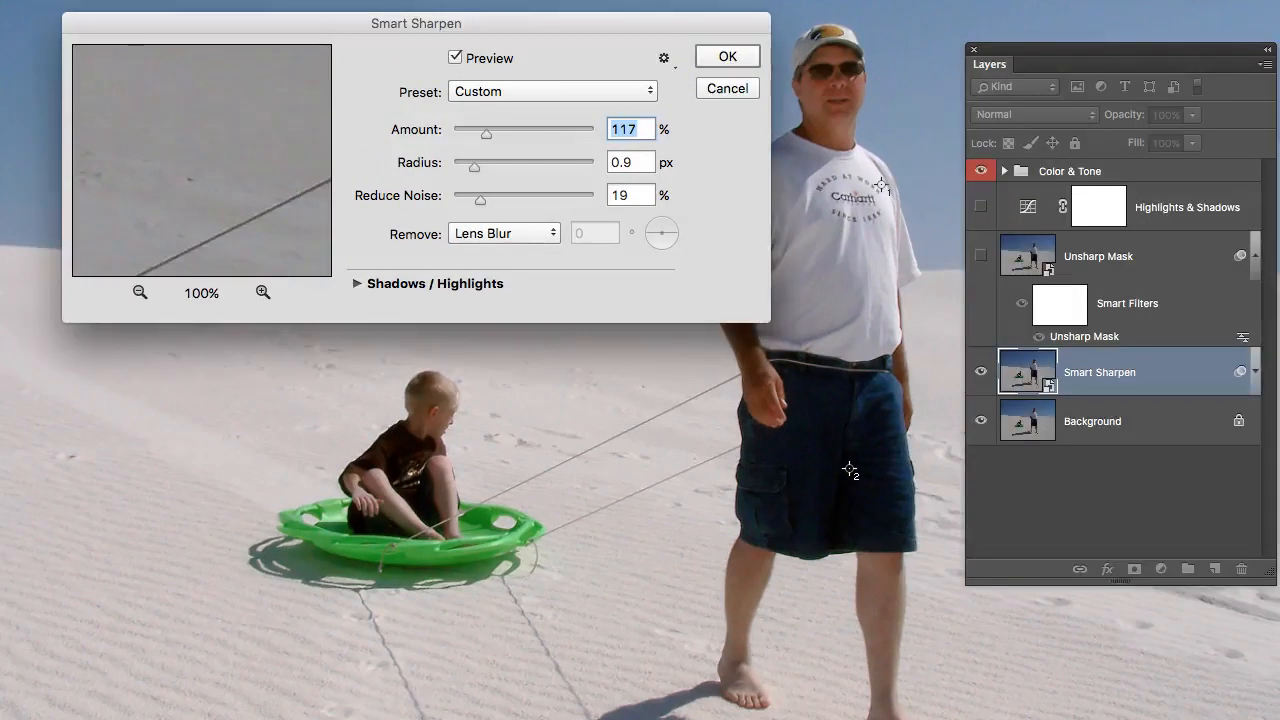
pyautogui.moveTo(663, 23); pyautogui.dragTo(610, 22)
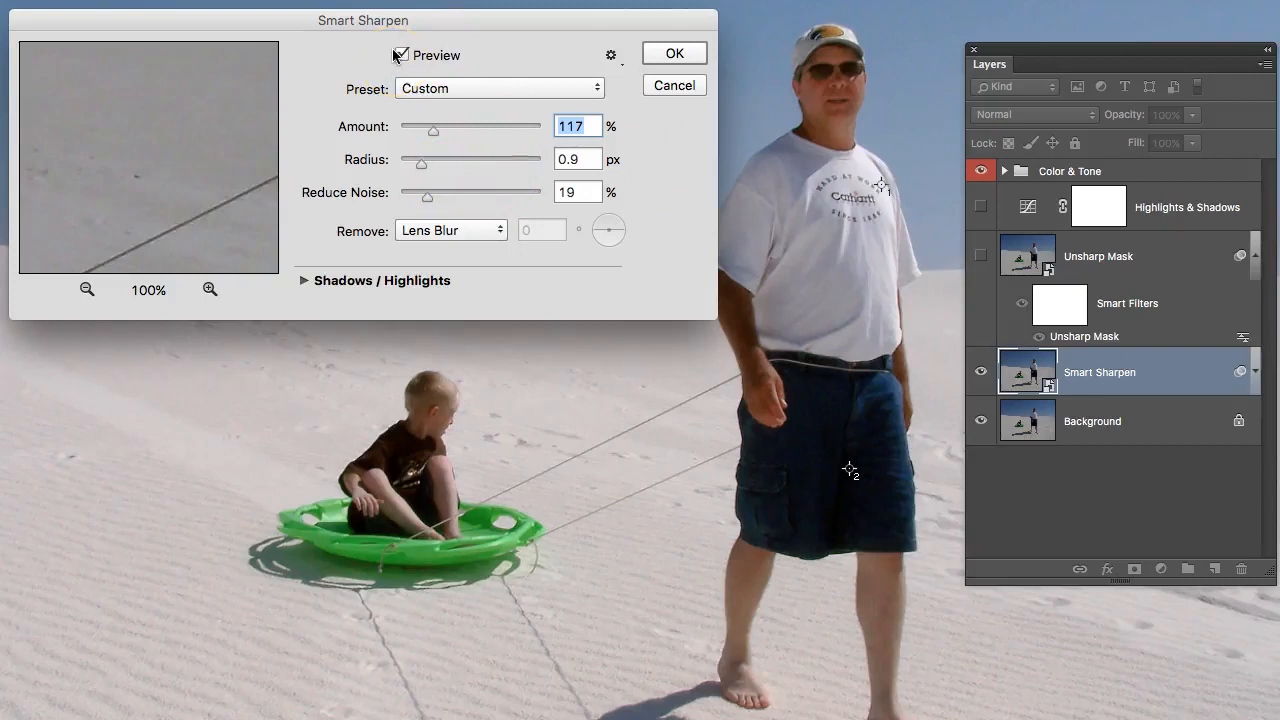
# - Load the Default preset in Smart Sharpen and set Reduce Noise to 5%
pyautogui.click(611, 57)
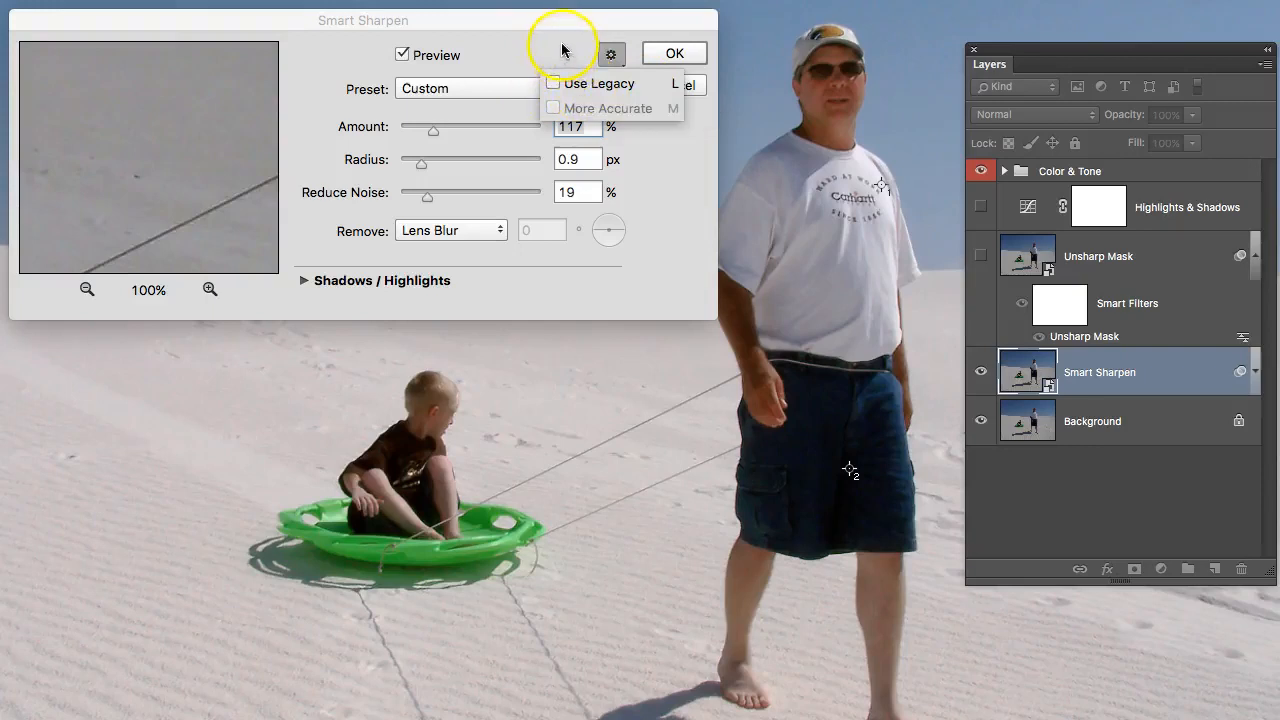
pyautogui.click(559, 50)
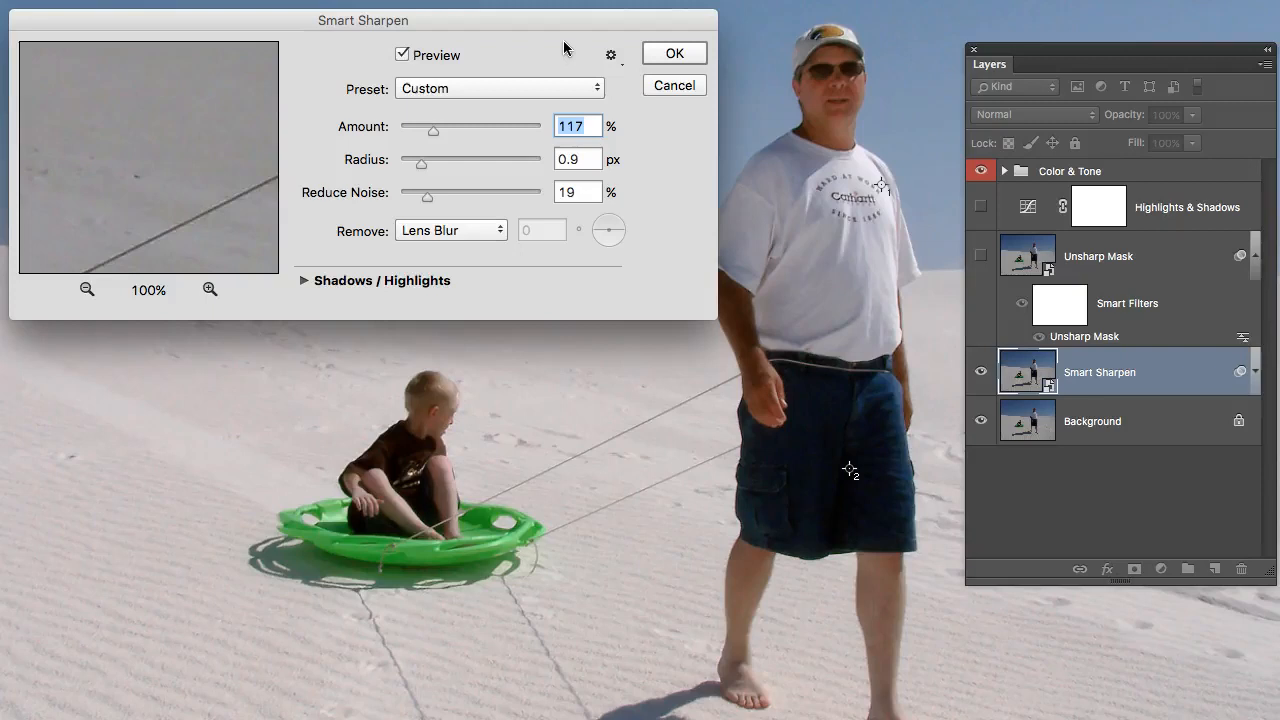
pyautogui.click(509, 88)
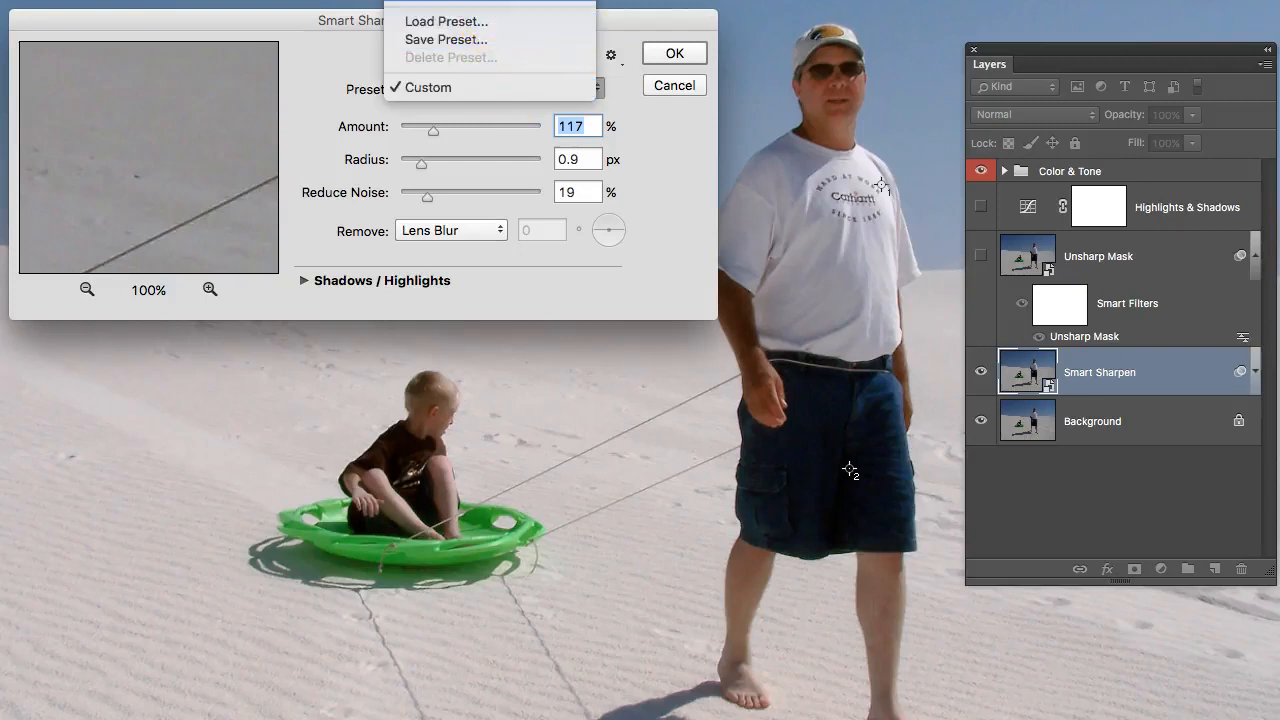
pyautogui.click(480, 1)
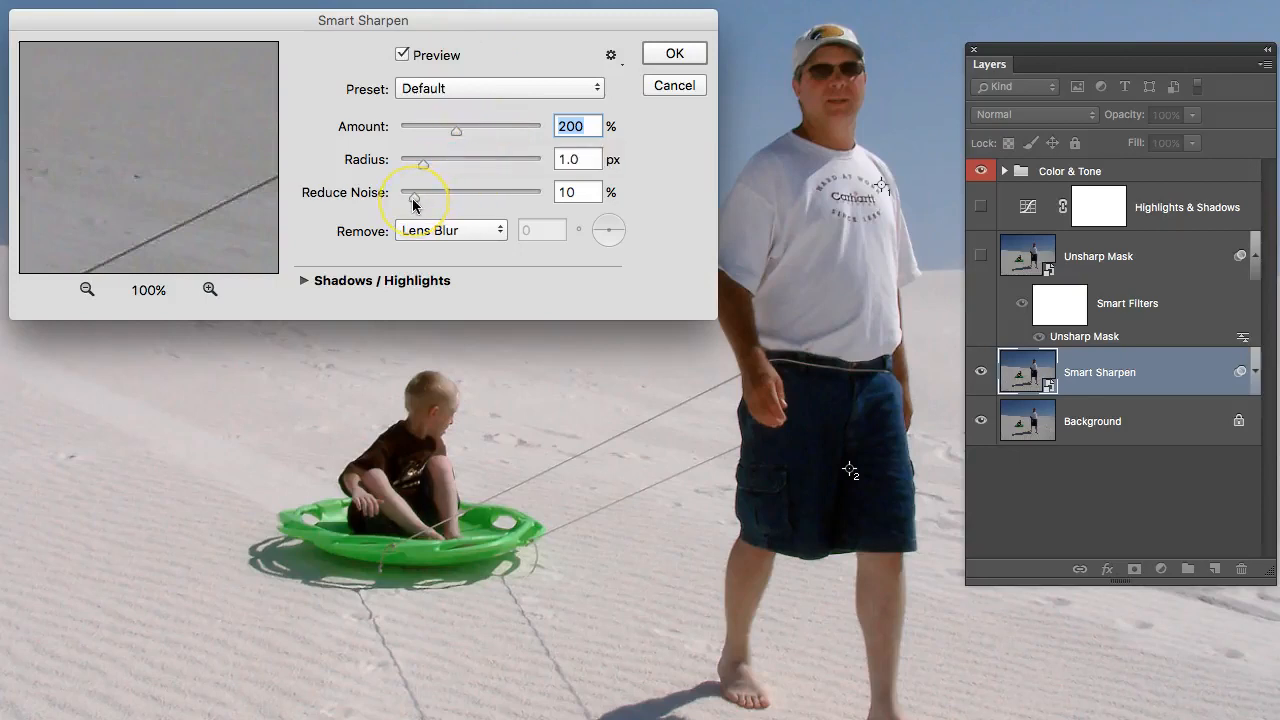
pyautogui.moveTo(412, 198); pyautogui.dragTo(406, 203)
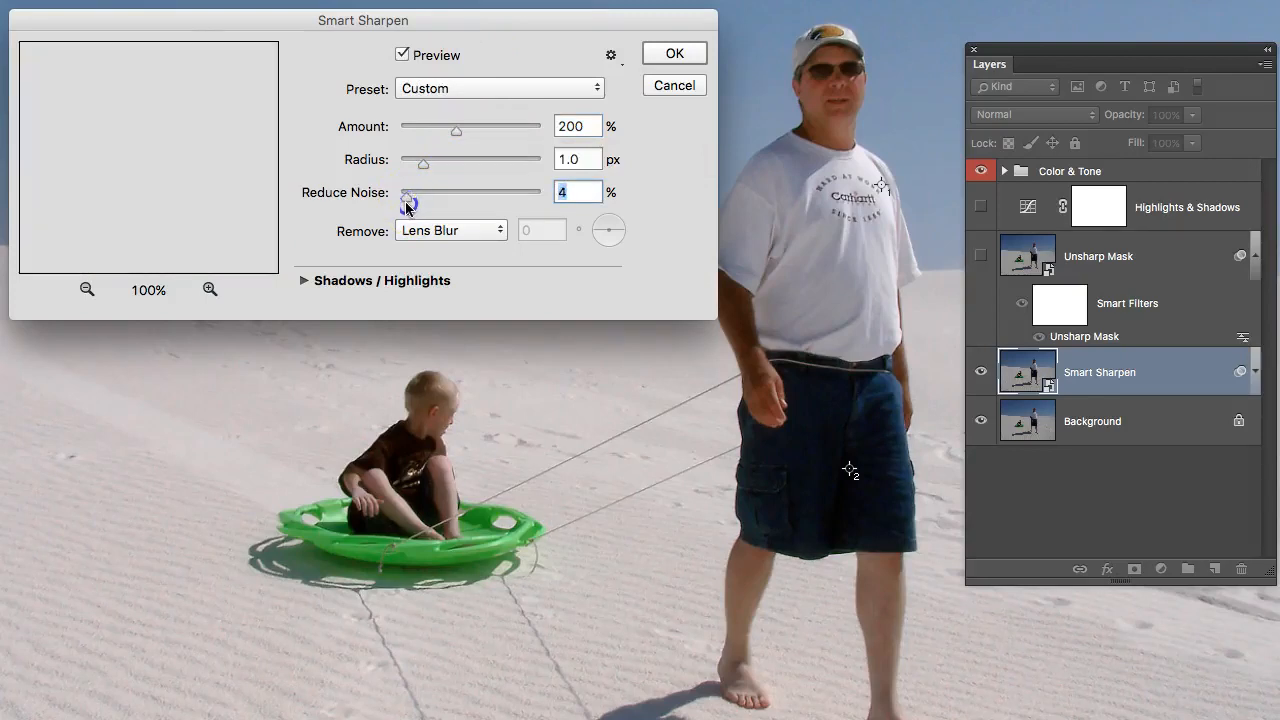
pyautogui.write('5')
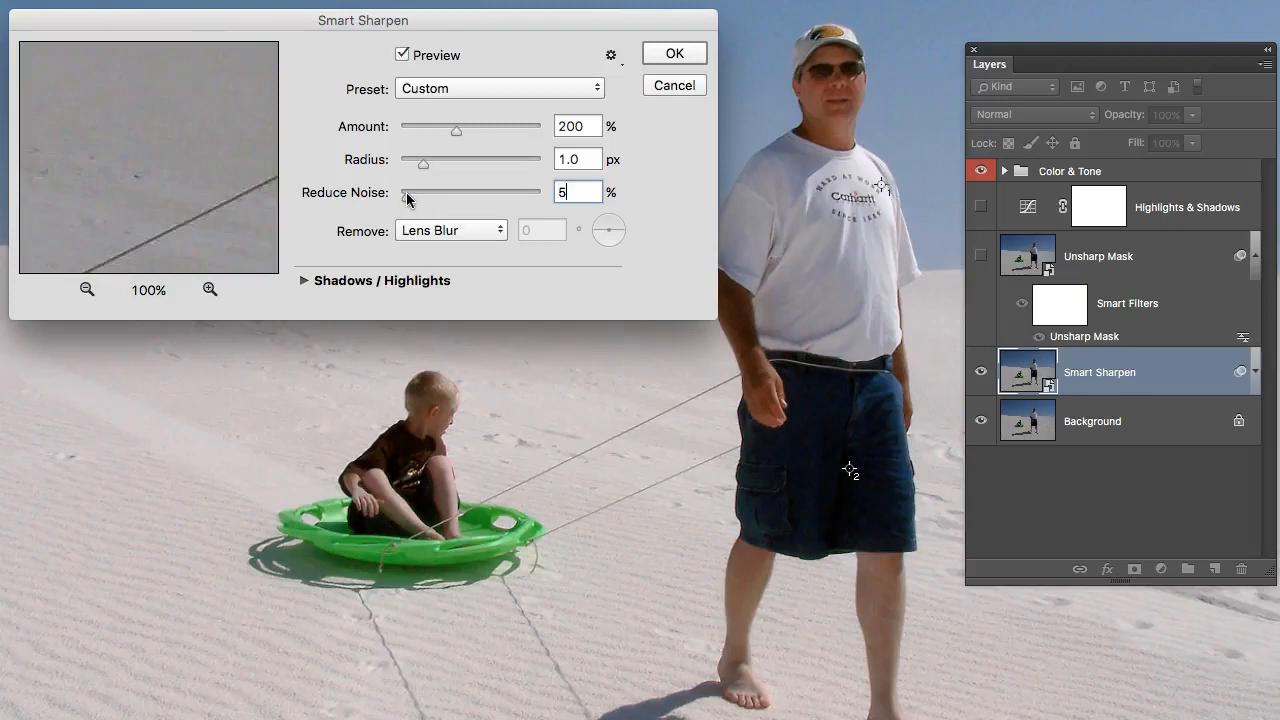
# - Examine the man's face and cap in the filter preview, comparing them with and without sharpening
pyautogui.click(118, 188)
pyautogui.moveTo(118, 188); pyautogui.dragTo(73, 191)
pyautogui.moveTo(214, 149); pyautogui.dragTo(120, 277)
pyautogui.moveTo(176, 135); pyautogui.dragTo(149, 246)
pyautogui.moveTo(223, 114); pyautogui.dragTo(171, 237)
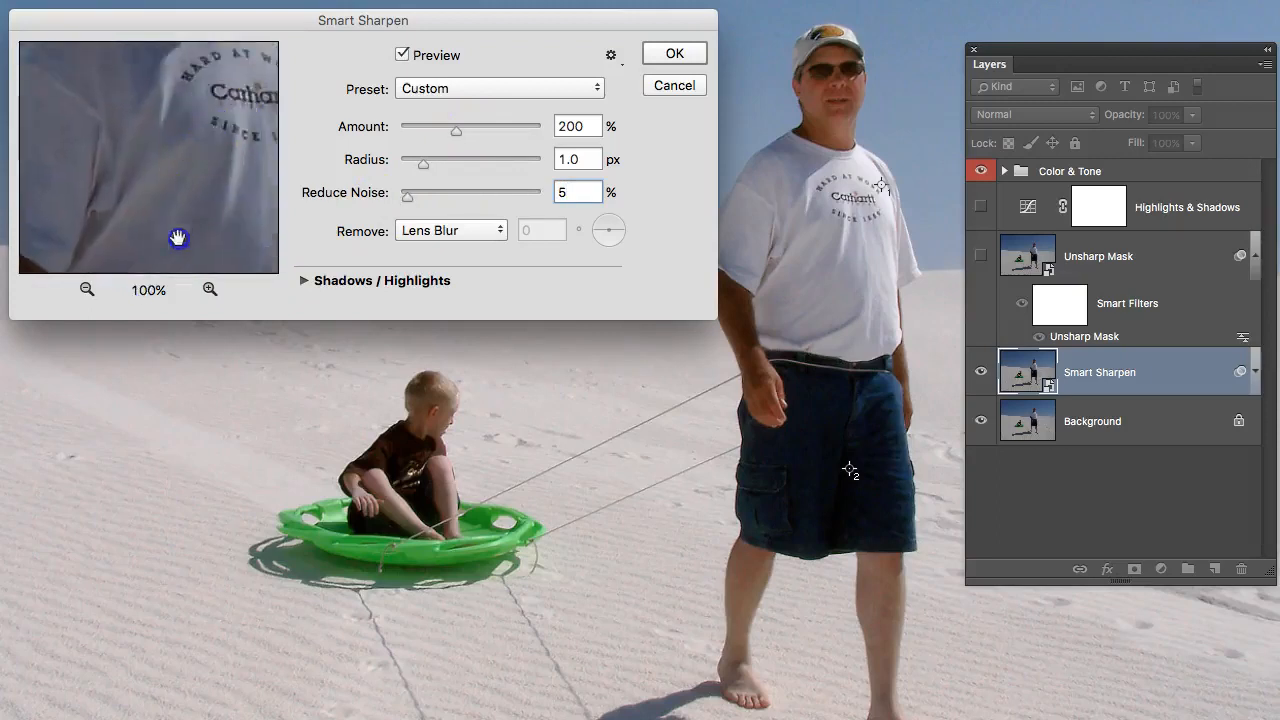
pyautogui.moveTo(189, 143); pyautogui.dragTo(185, 244)
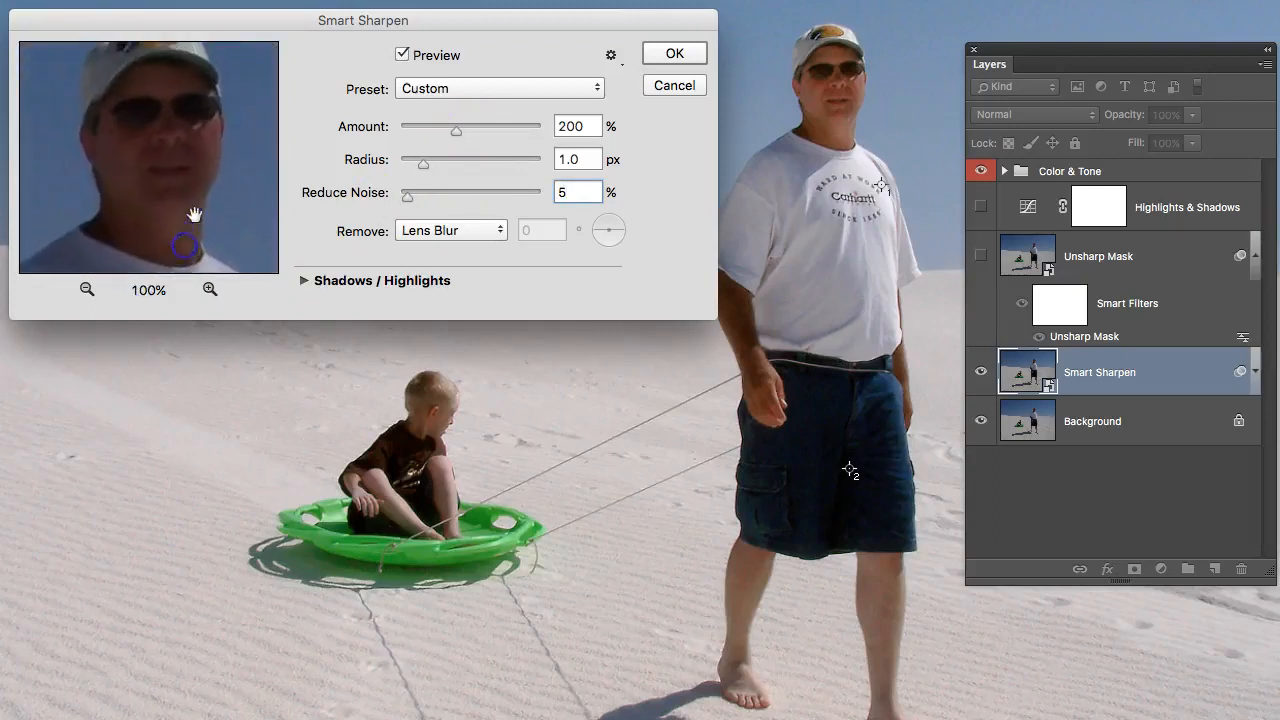
pyautogui.moveTo(200, 175); pyautogui.dragTo(197, 219)
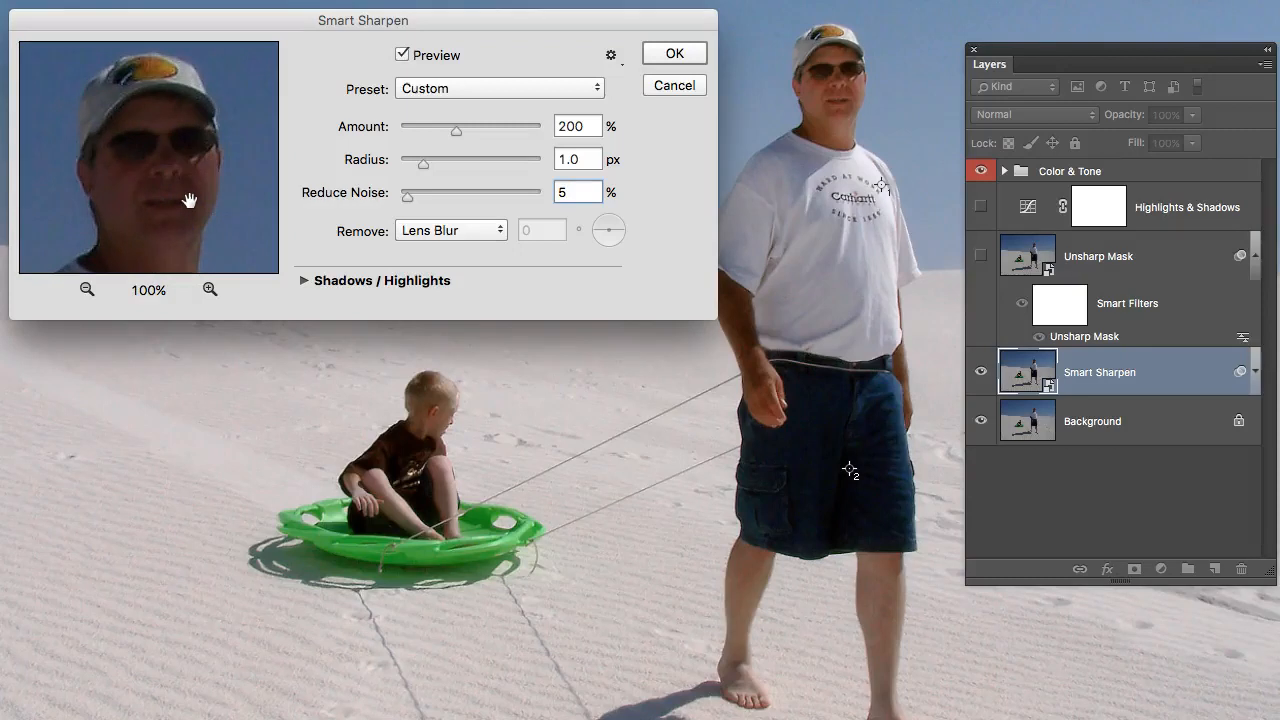
pyautogui.click(228, 190)
# - Raise the sharpening Amount to 500% and compare the image with the preview off and on
pyautogui.moveTo(455, 130); pyautogui.dragTo(478, 131)
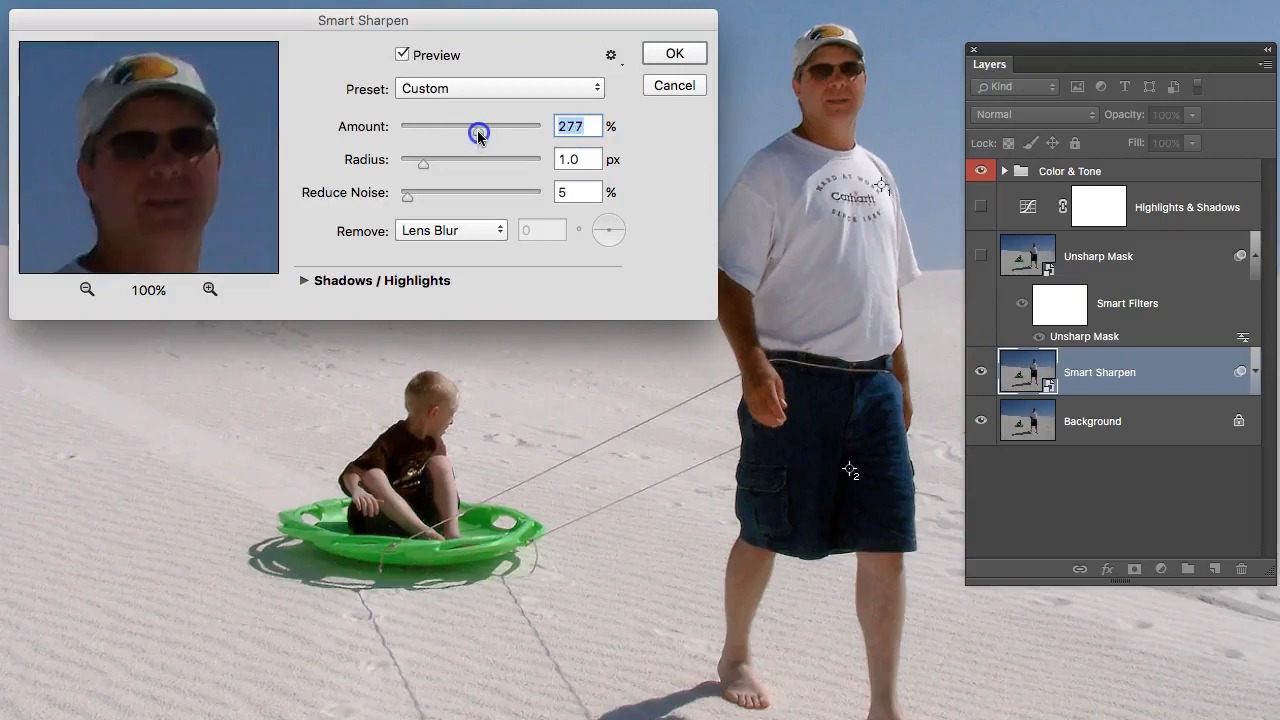
pyautogui.click(183, 155)
pyautogui.moveTo(478, 131); pyautogui.dragTo(518, 131)
pyautogui.click(203, 193)
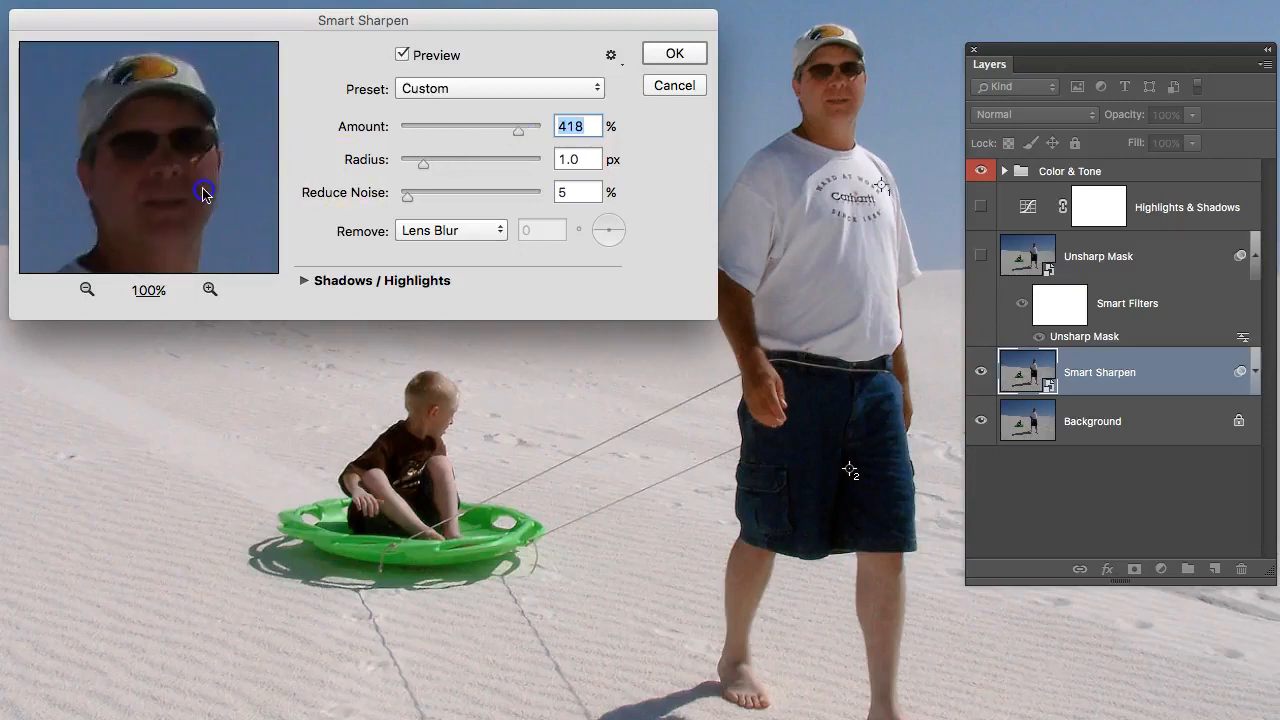
pyautogui.click(517, 132)
pyautogui.moveTo(516, 133); pyautogui.dragTo(527, 134)
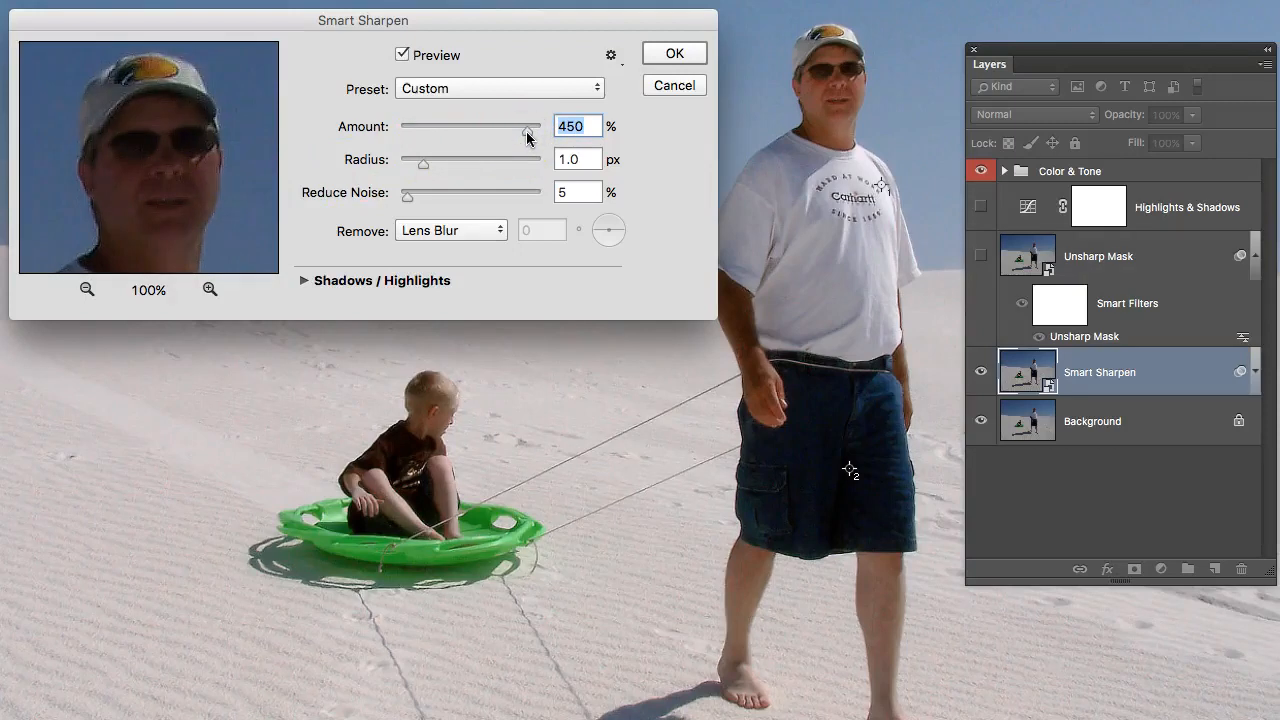
pyautogui.moveTo(527, 136); pyautogui.dragTo(548, 133)
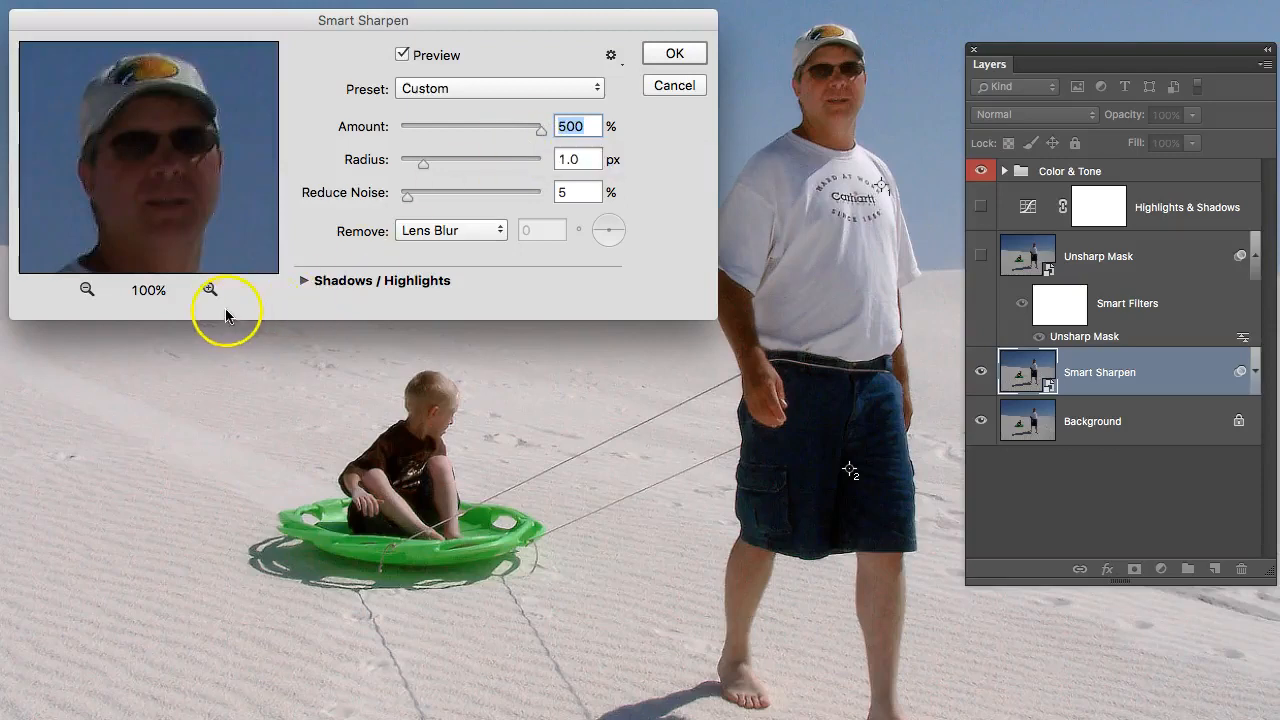
pyautogui.click(403, 56)
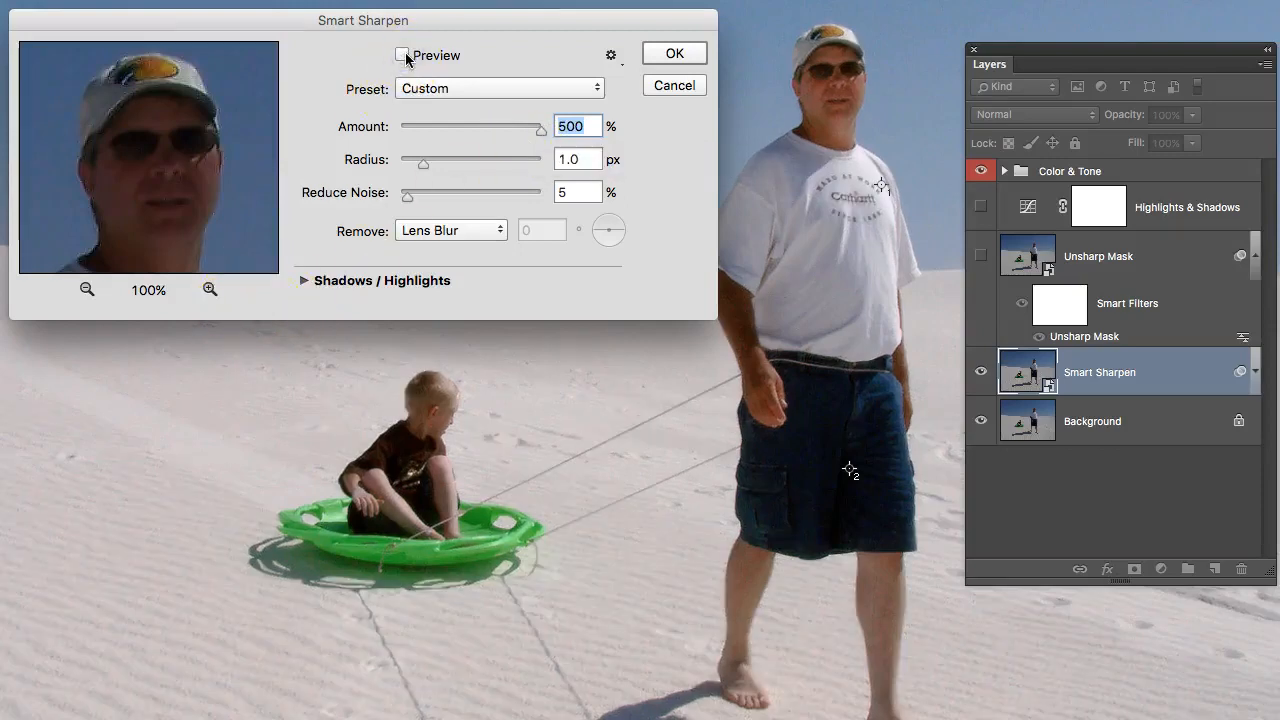
pyautogui.click(404, 56)
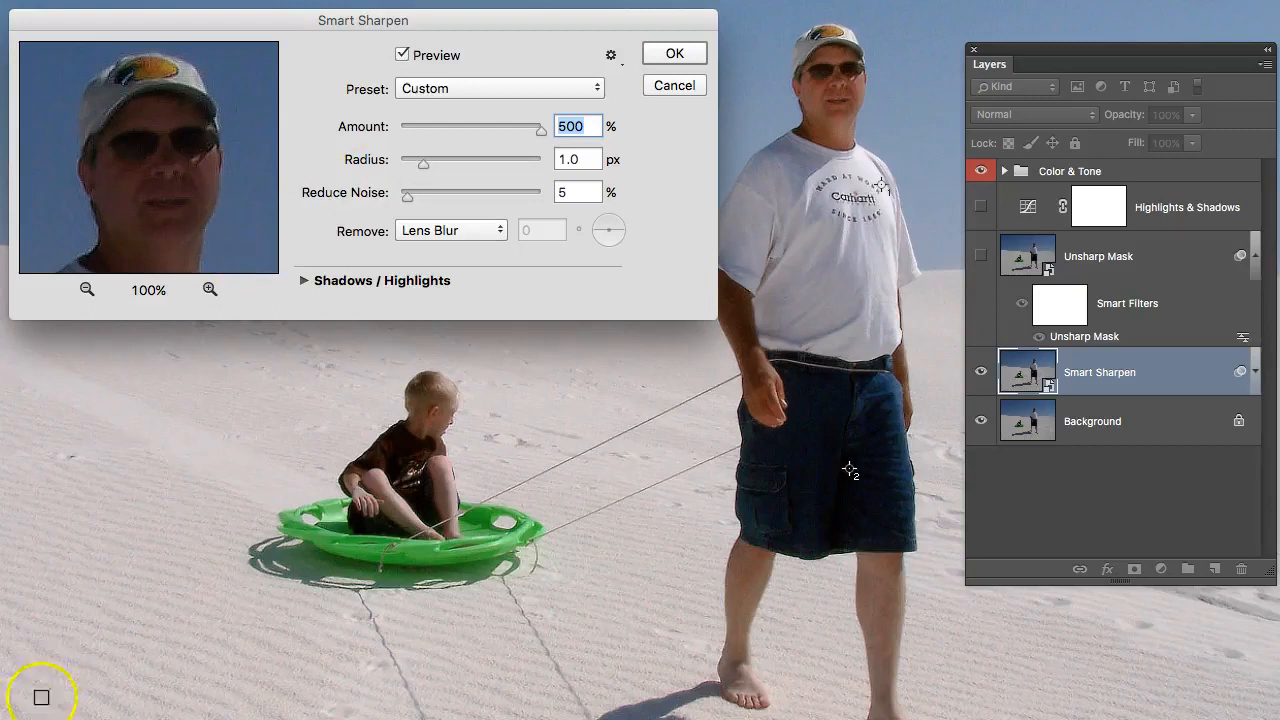
# - Try a sharpening Radius of 3.7 px, check the man's face, and reduce the Radius to 2.2 px
pyautogui.moveTo(421, 166); pyautogui.dragTo(451, 166)
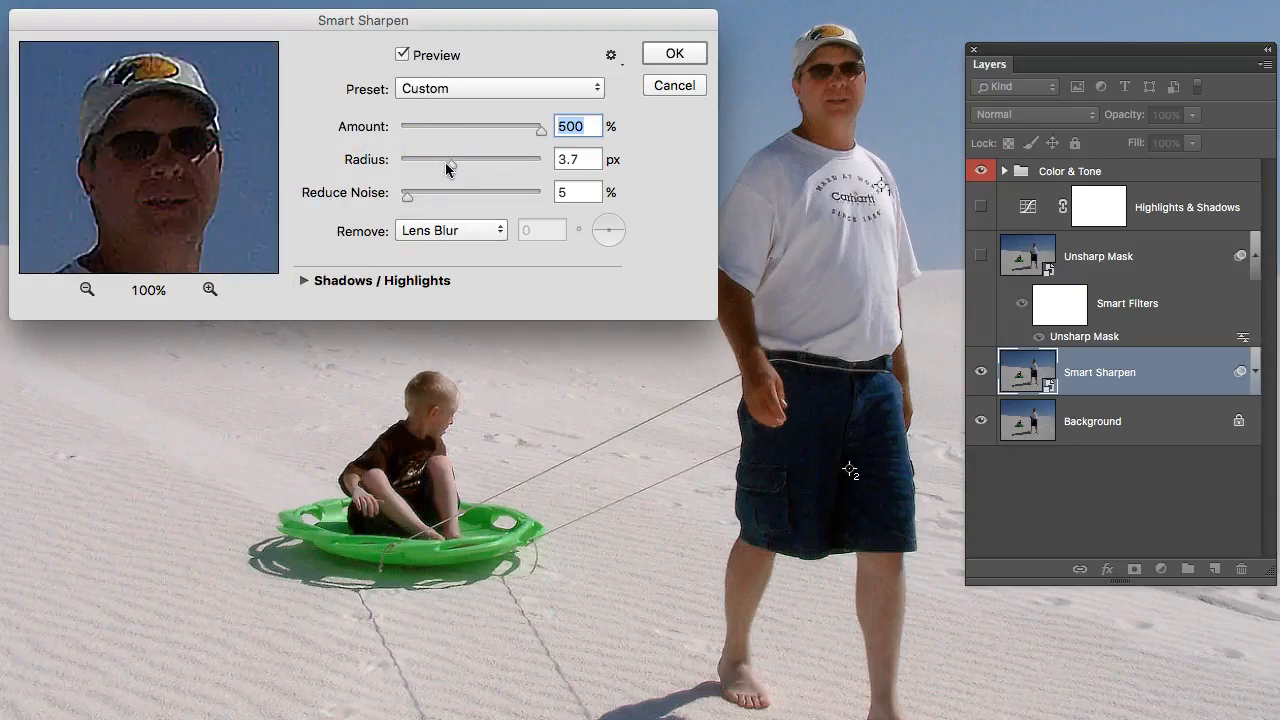
pyautogui.press('Tab')
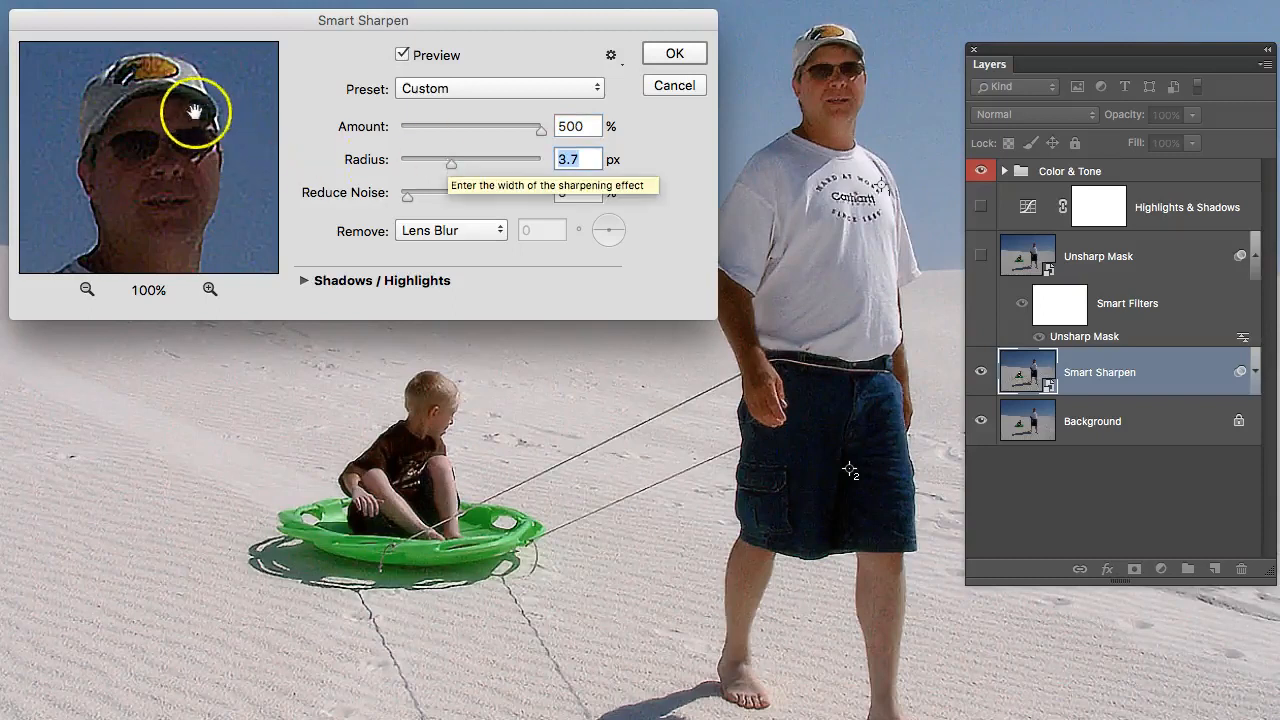
pyautogui.click(214, 146)
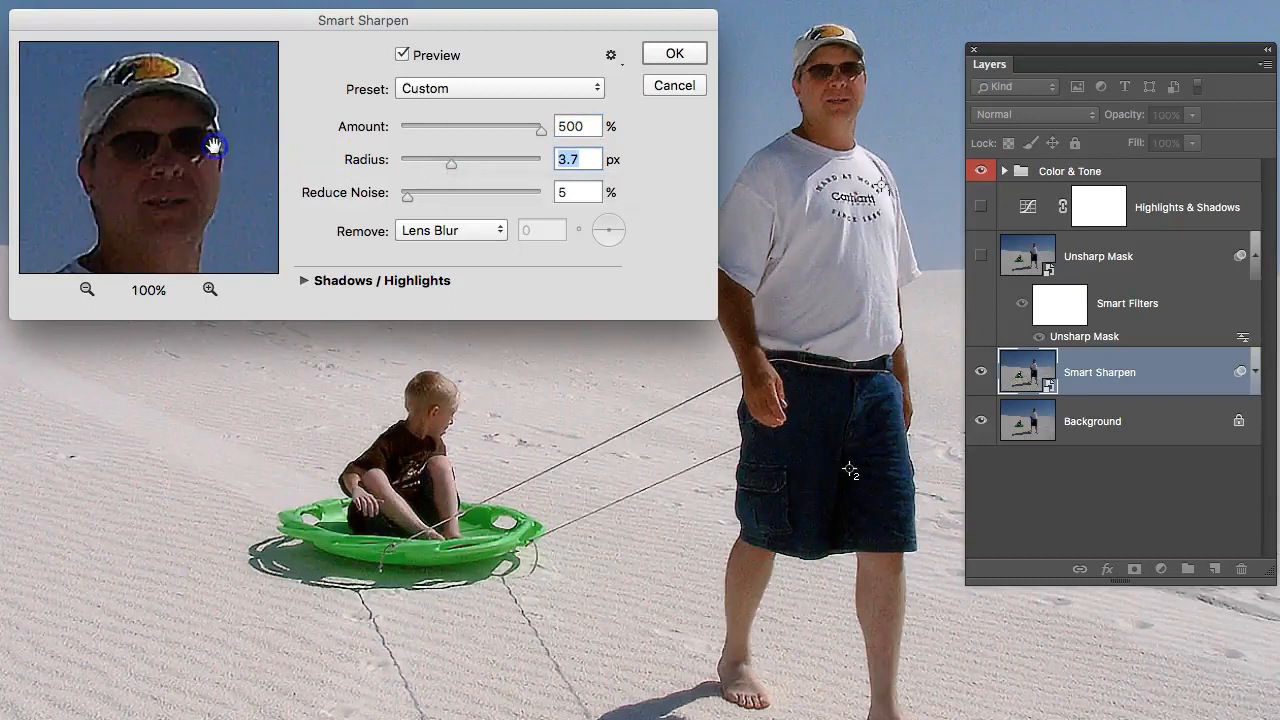
pyautogui.moveTo(451, 161); pyautogui.dragTo(449, 166)
pyautogui.click(448, 165)
pyautogui.moveTo(449, 163); pyautogui.dragTo(436, 166)
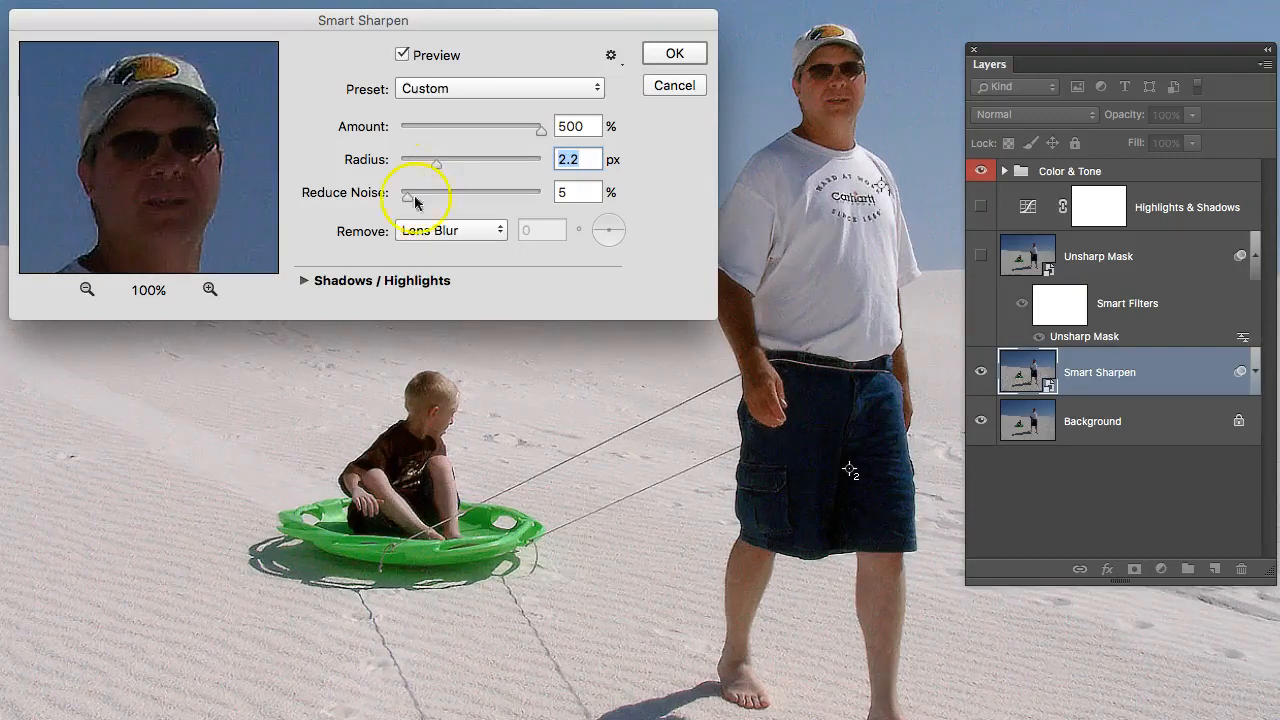
# - Review the blur types that Smart Sharpen can remove, keeping Lens Blur and the Amount at 500%
pyautogui.click(460, 233)
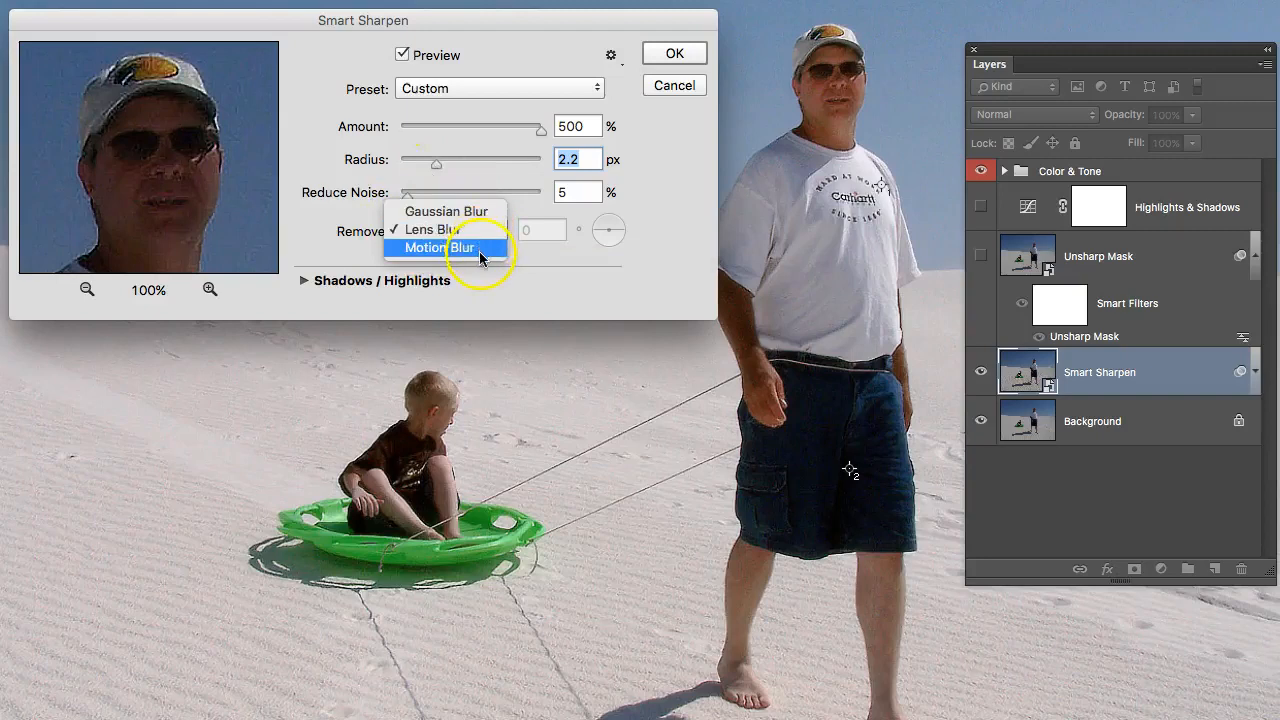
pyautogui.click(467, 233)
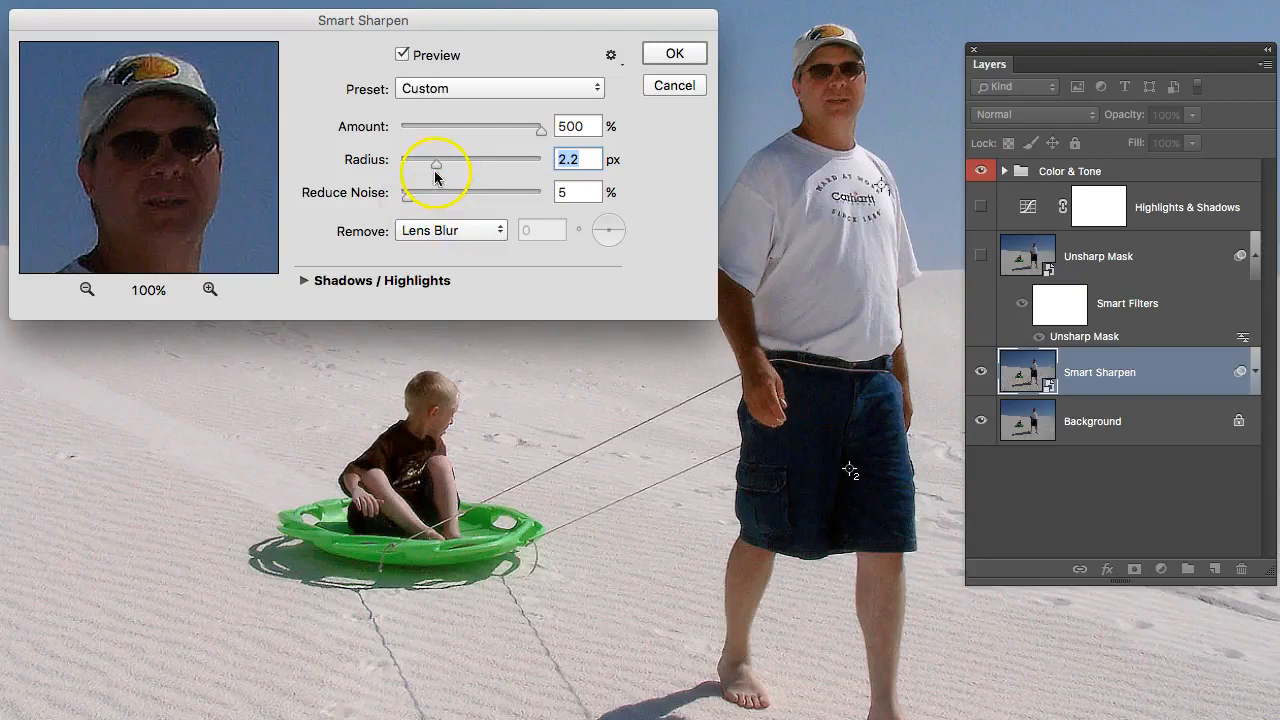
pyautogui.moveTo(541, 130)
pyautogui.mouseDown()
pyautogui.moveTo(510, 131)
pyautogui.moveTo(542, 130)
pyautogui.mouseUp()
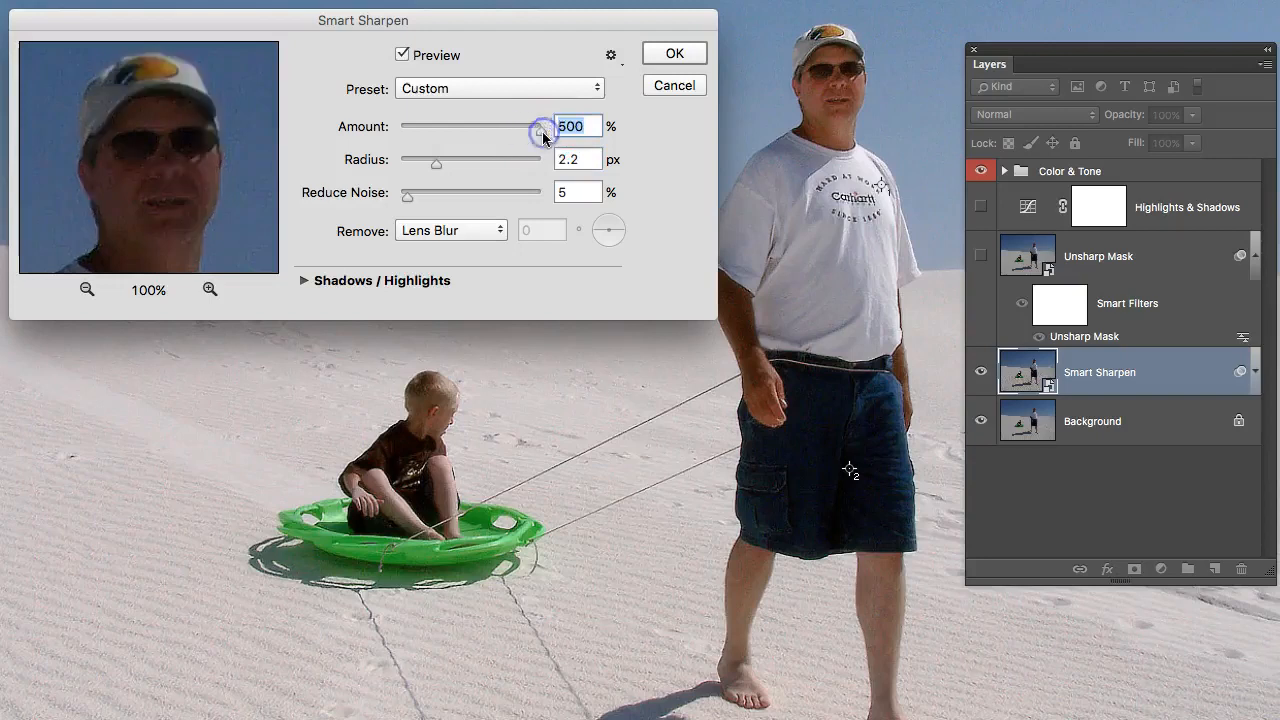
# - Try a Radius of 3.4 px with Reduce Noise at 25%, and compare the image with and without sharpening
pyautogui.moveTo(436, 162); pyautogui.dragTo(432, 200)
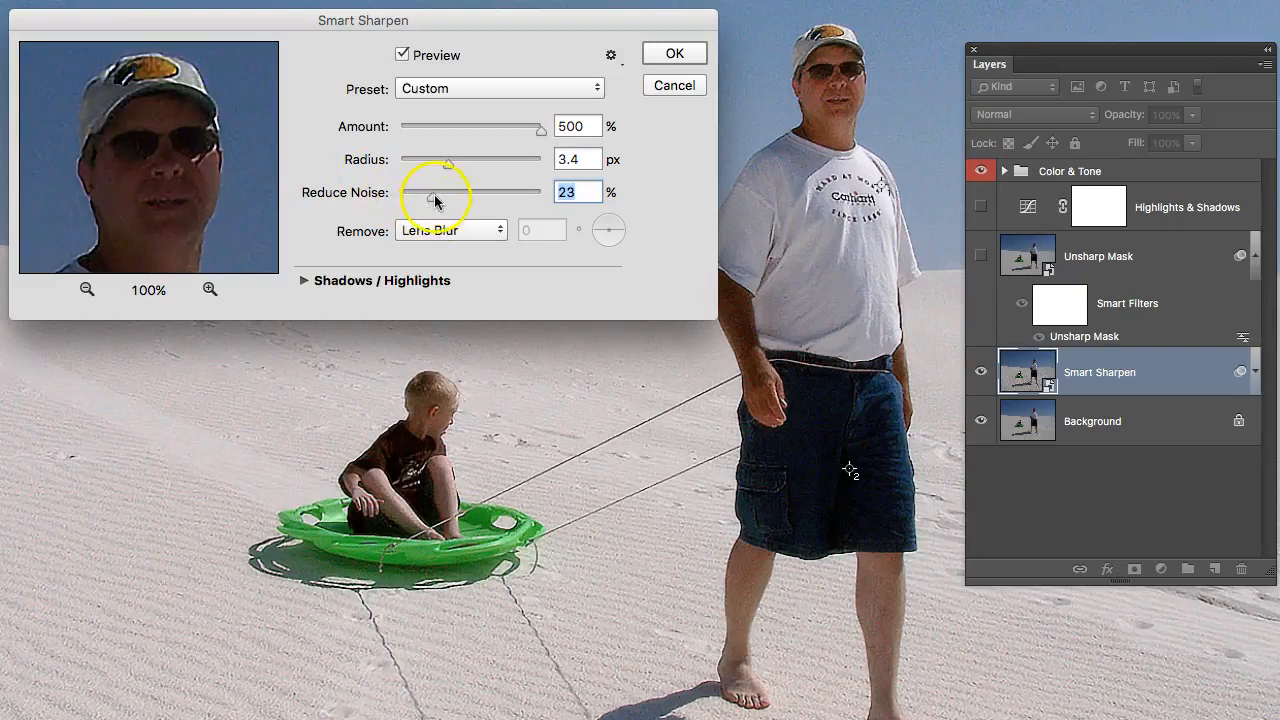
pyautogui.moveTo(430, 201); pyautogui.dragTo(435, 201)
pyautogui.click(185, 185)
pyautogui.click(184, 184)
pyautogui.click(419, 65)
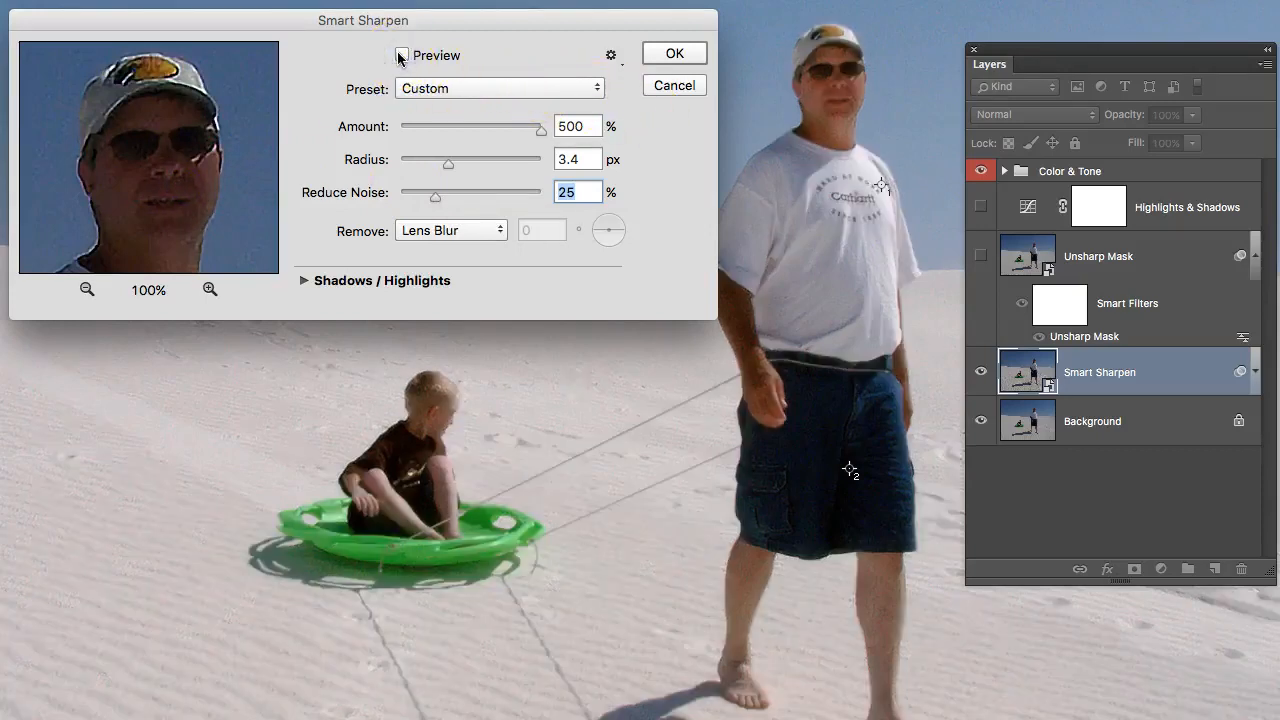
pyautogui.click(399, 55)
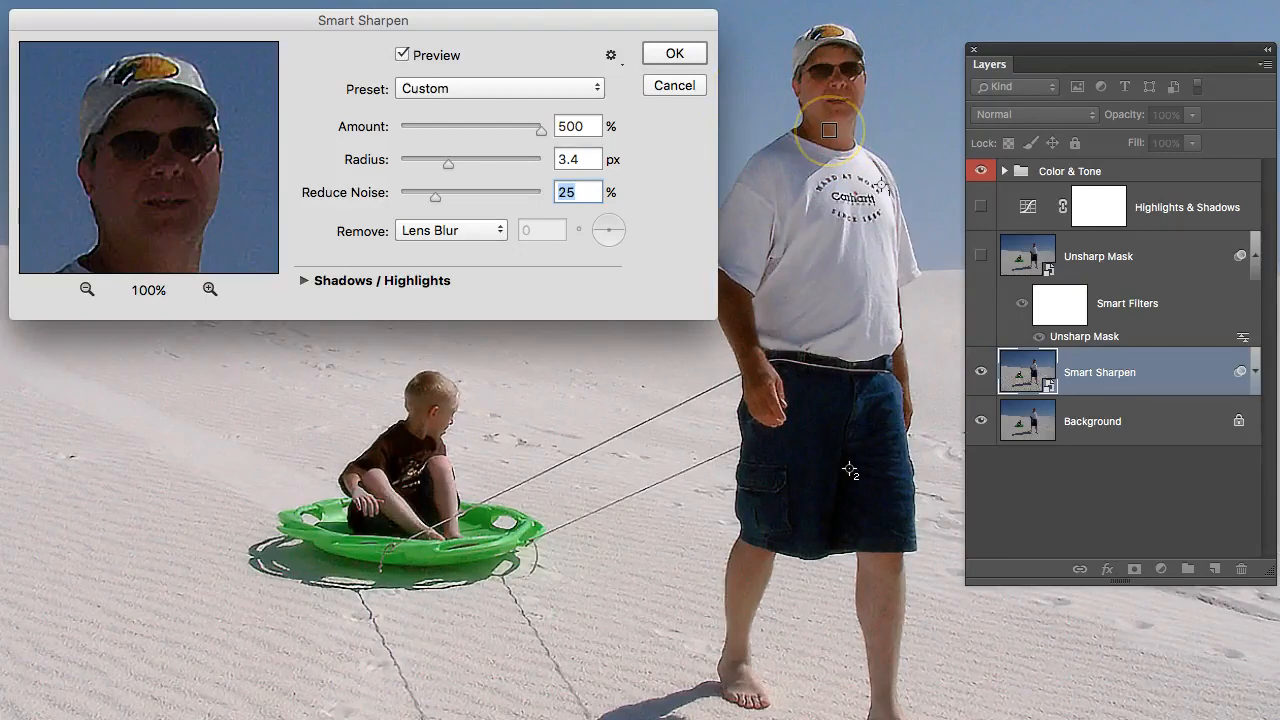
# - Try Reduce Noise at 31%, check the man's face in the filter preview, and raise it to 36%
pyautogui.moveTo(434, 196); pyautogui.dragTo(445, 202)
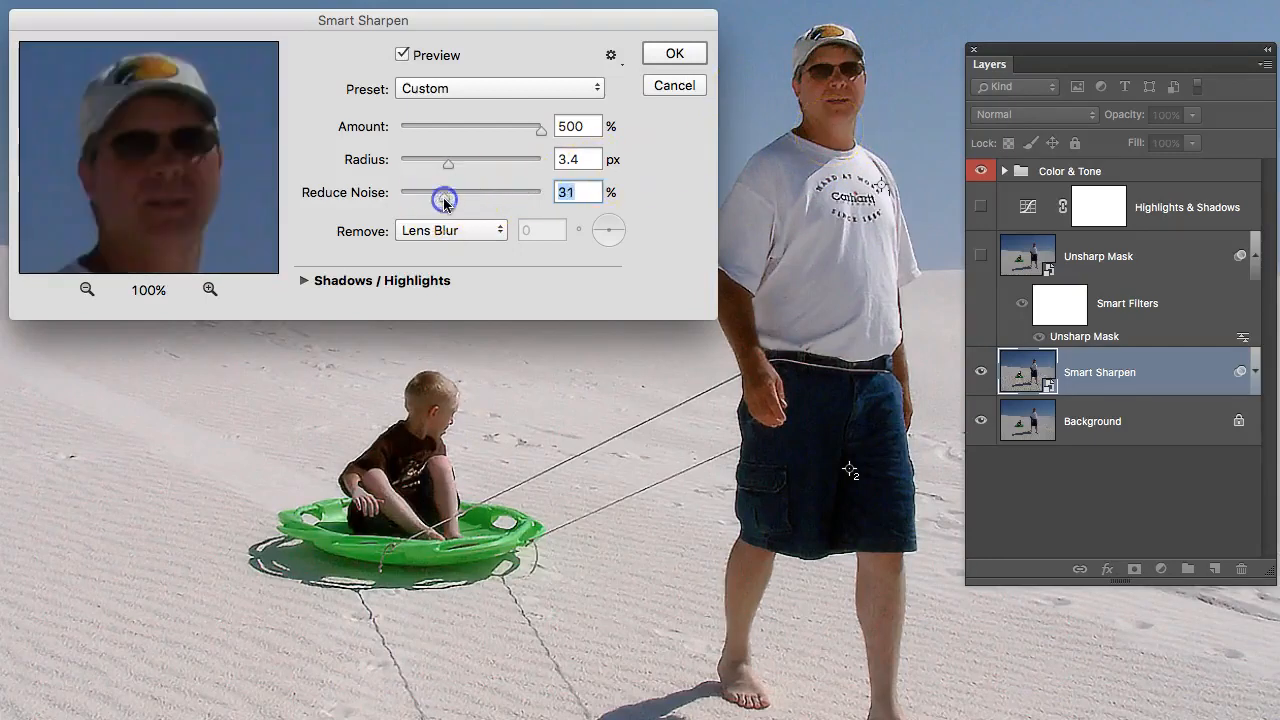
pyautogui.click(138, 187)
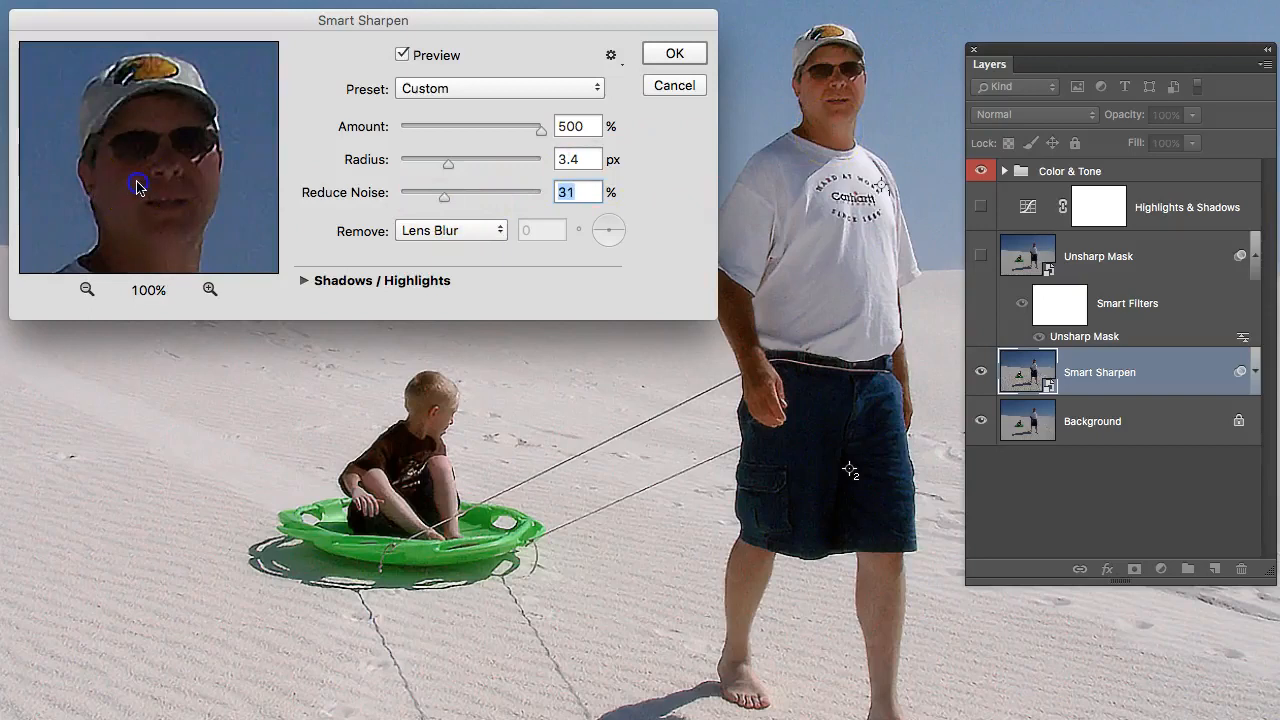
pyautogui.moveTo(449, 203); pyautogui.dragTo(451, 203)
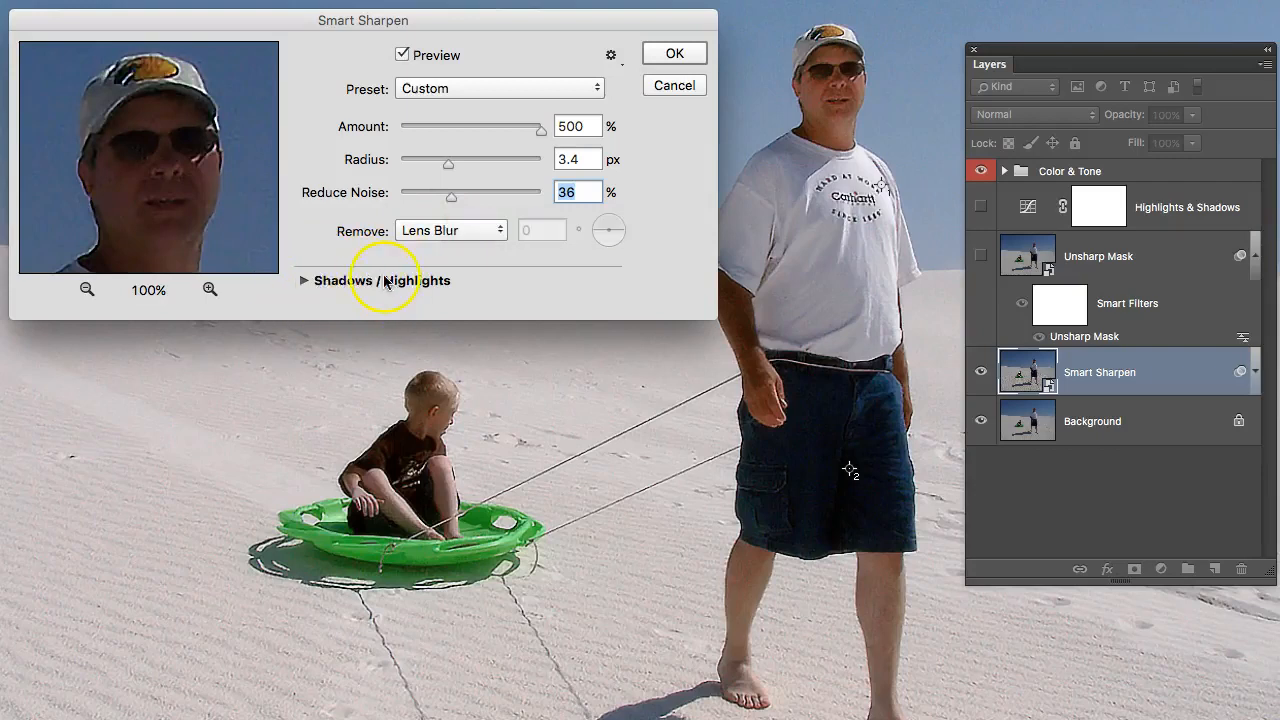
# - Set the Shadows Fade Amount to 16%, Tonal Width to 39% and Radius to 17 px, checking the man's face and shirt
pyautogui.click(304, 281)
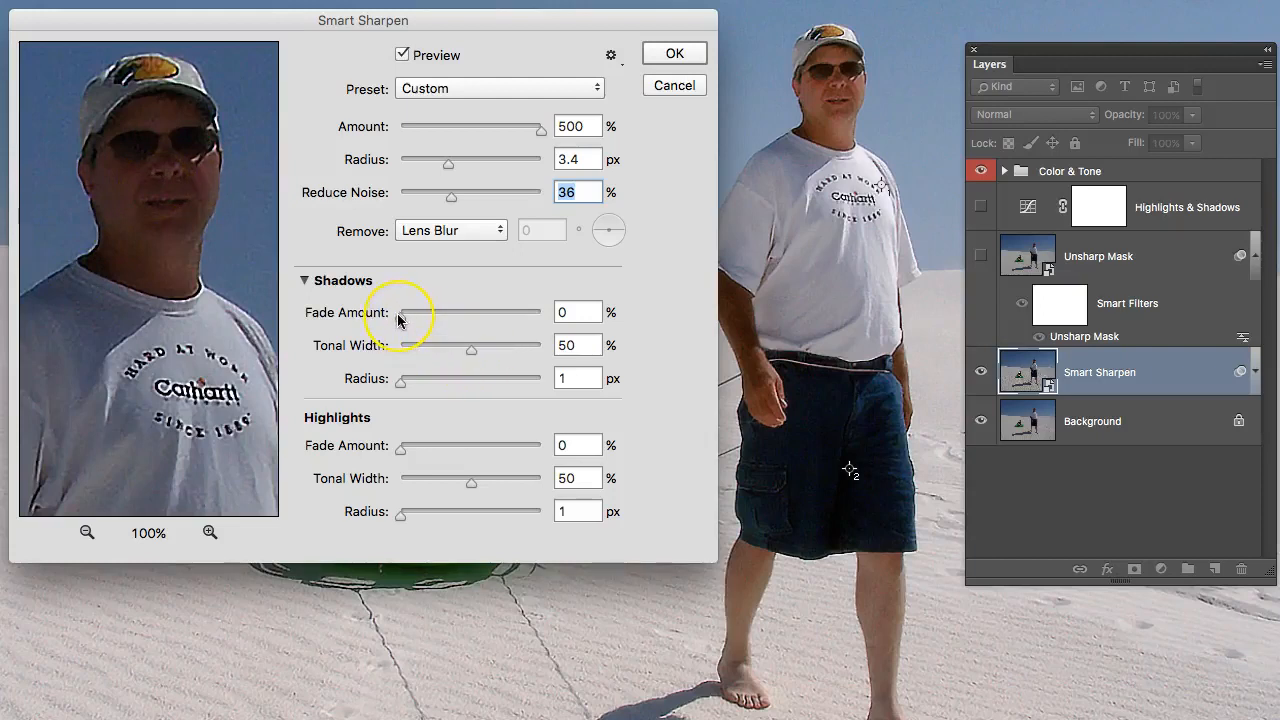
pyautogui.moveTo(398, 319)
pyautogui.mouseDown()
pyautogui.moveTo(454, 322)
pyautogui.moveTo(422, 322)
pyautogui.mouseUp()
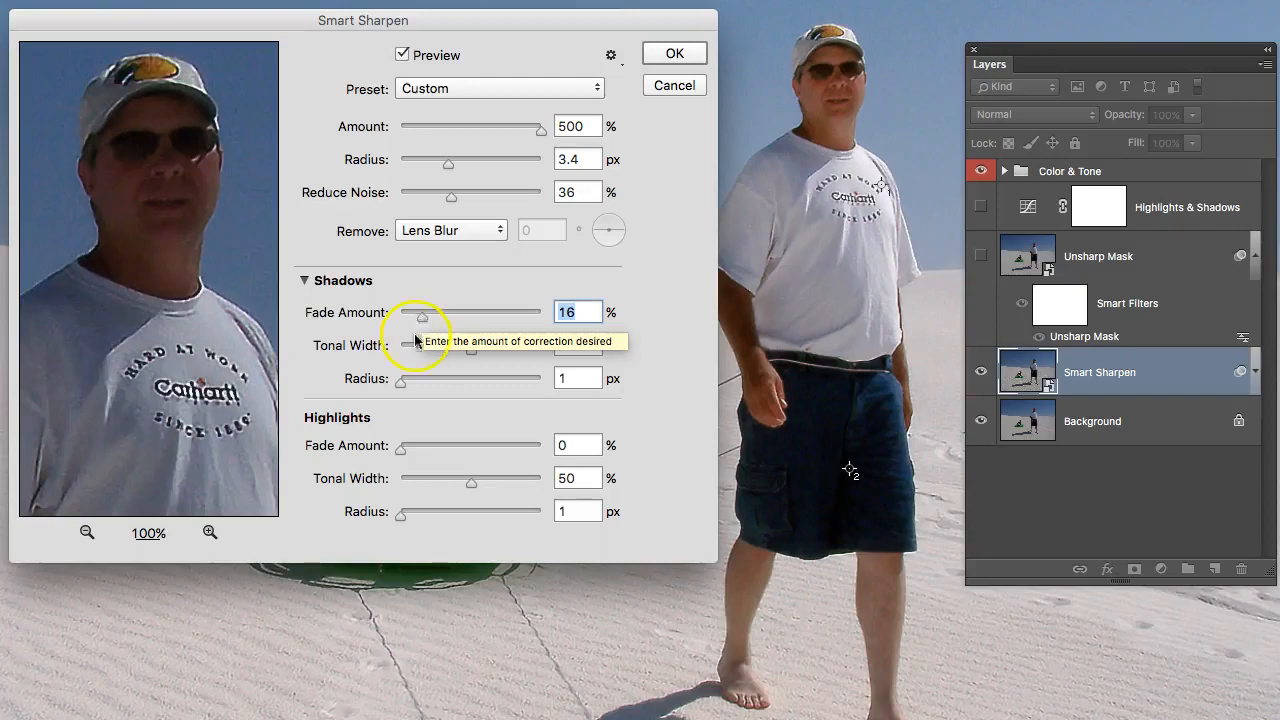
pyautogui.moveTo(470, 348); pyautogui.dragTo(470, 352)
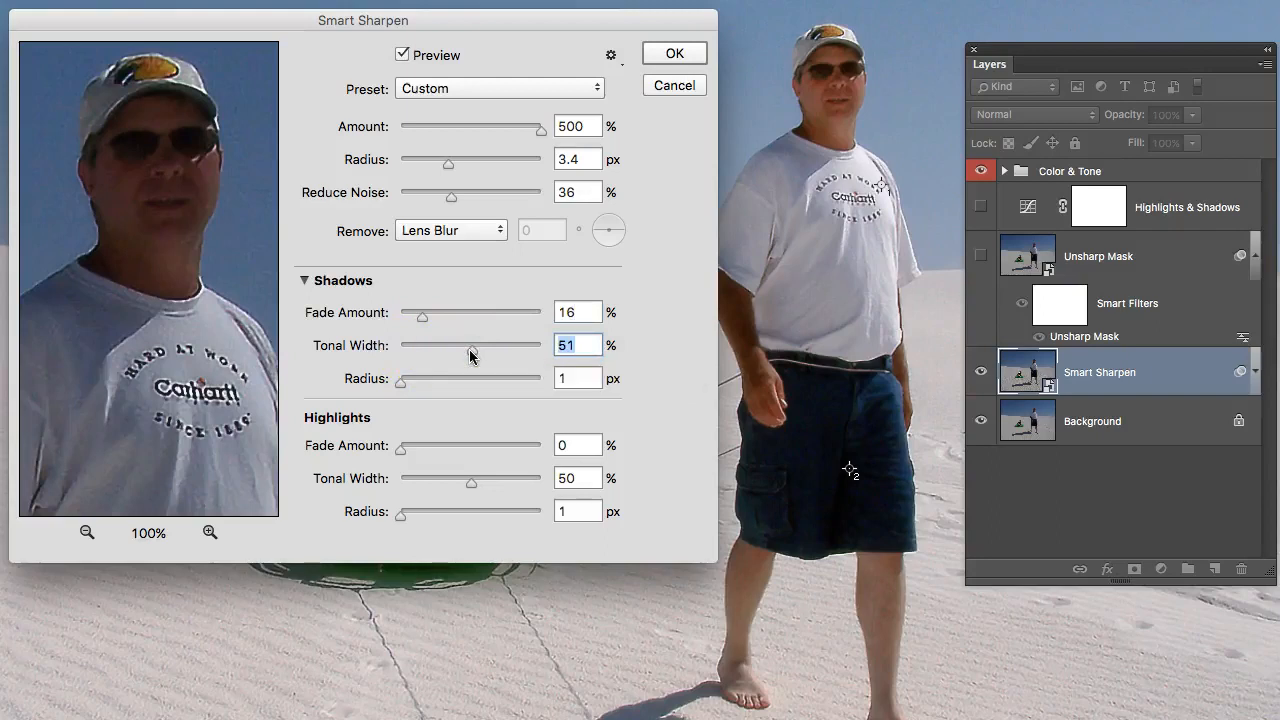
pyautogui.moveTo(469, 349)
pyautogui.mouseDown()
pyautogui.moveTo(505, 354)
pyautogui.moveTo(455, 354)
pyautogui.mouseUp()
pyautogui.click(459, 353)
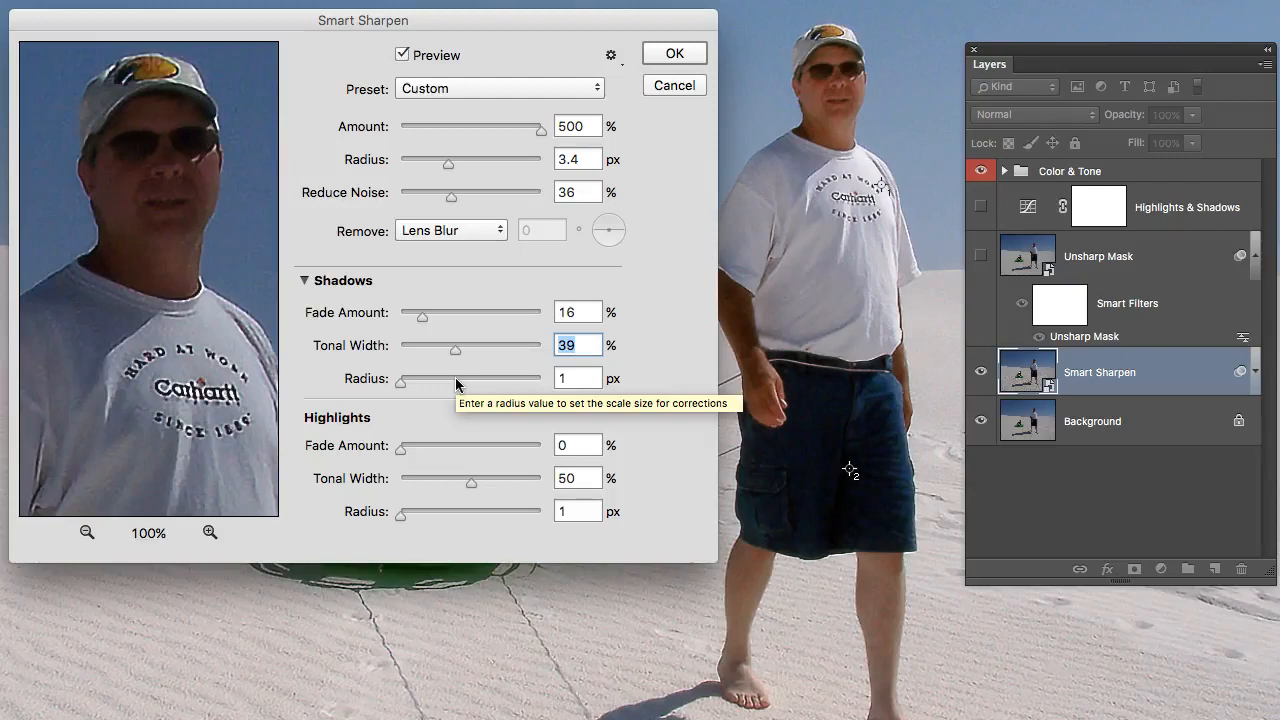
pyautogui.moveTo(400, 381); pyautogui.dragTo(423, 389)
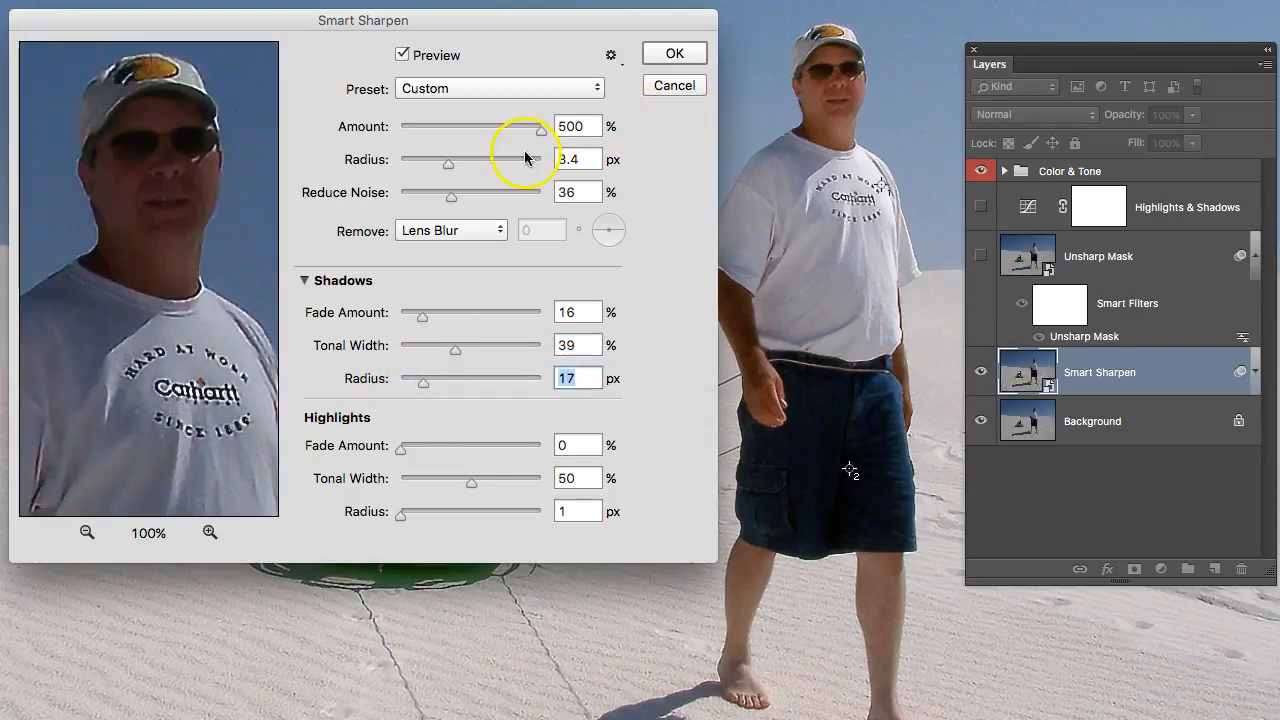
pyautogui.click(175, 177)
pyautogui.click(175, 177)
pyautogui.click(205, 395)
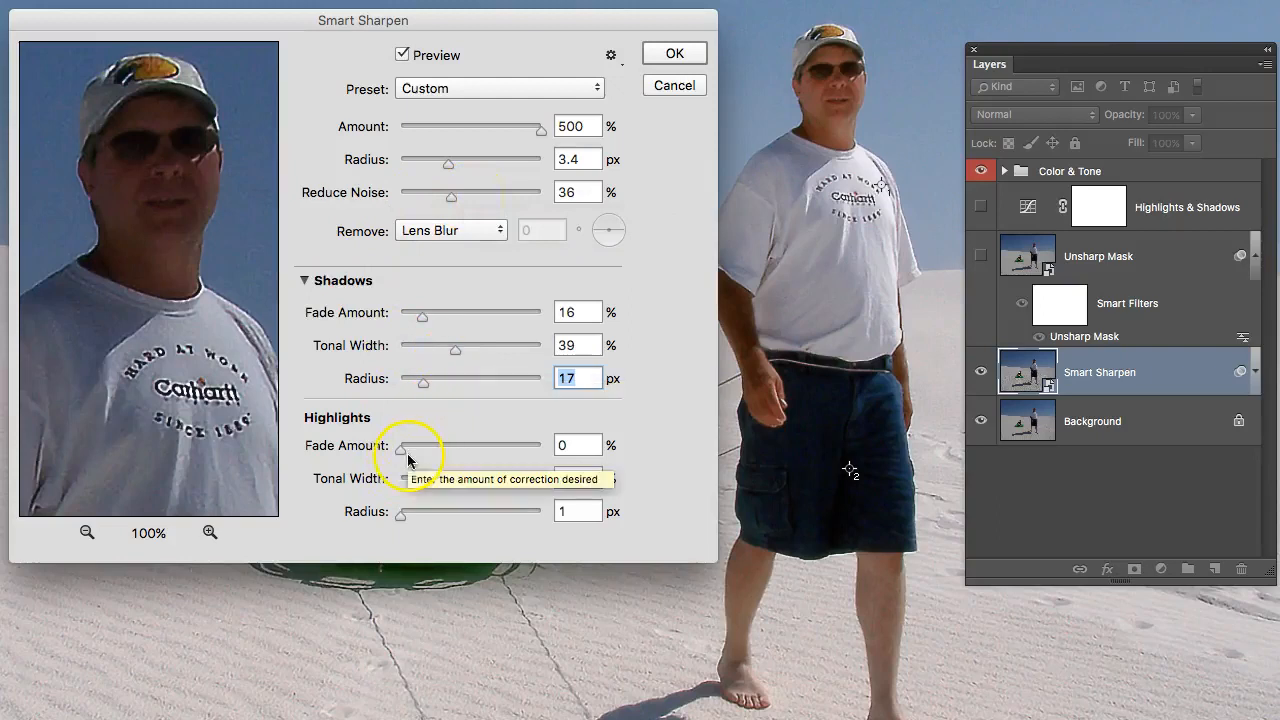
# - Set the Highlights Fade Amount to 20%, Tonal Width to 62% and Radius to 23 px
pyautogui.moveTo(397, 455); pyautogui.dragTo(428, 449)
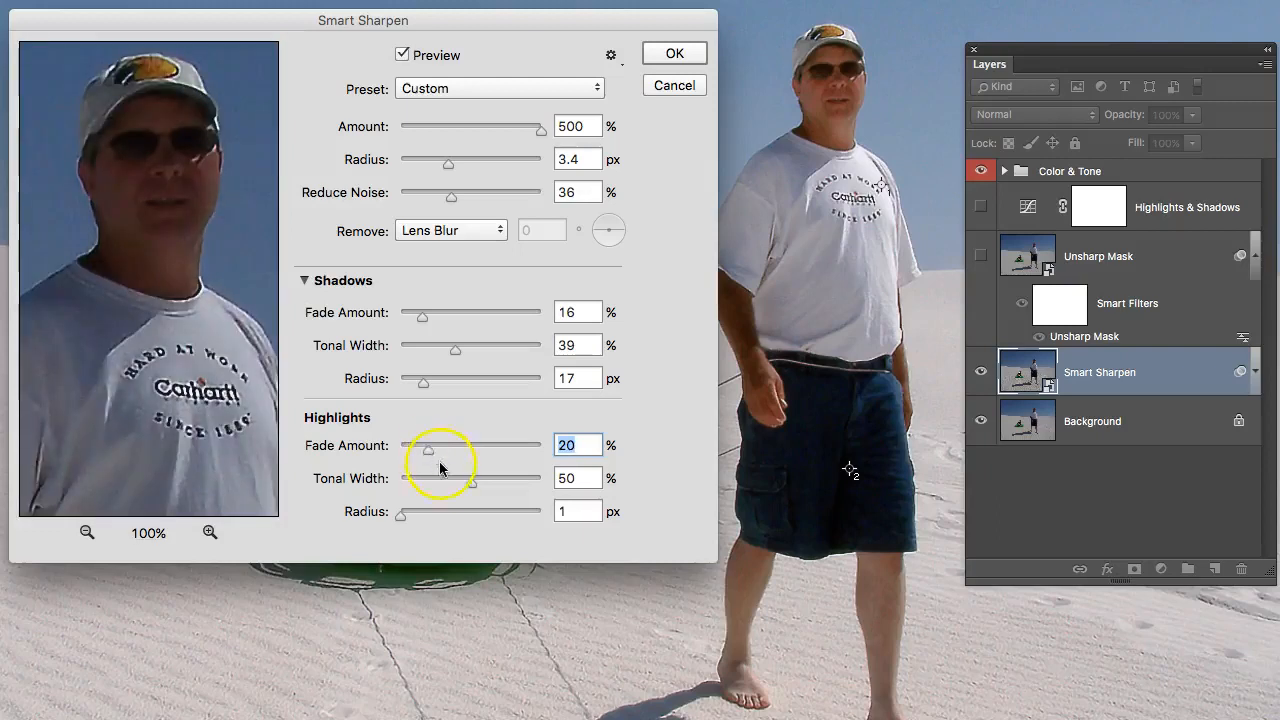
pyautogui.moveTo(472, 488)
pyautogui.mouseDown()
pyautogui.moveTo(440, 487)
pyautogui.moveTo(487, 486)
pyautogui.mouseUp()
pyautogui.click(158, 257)
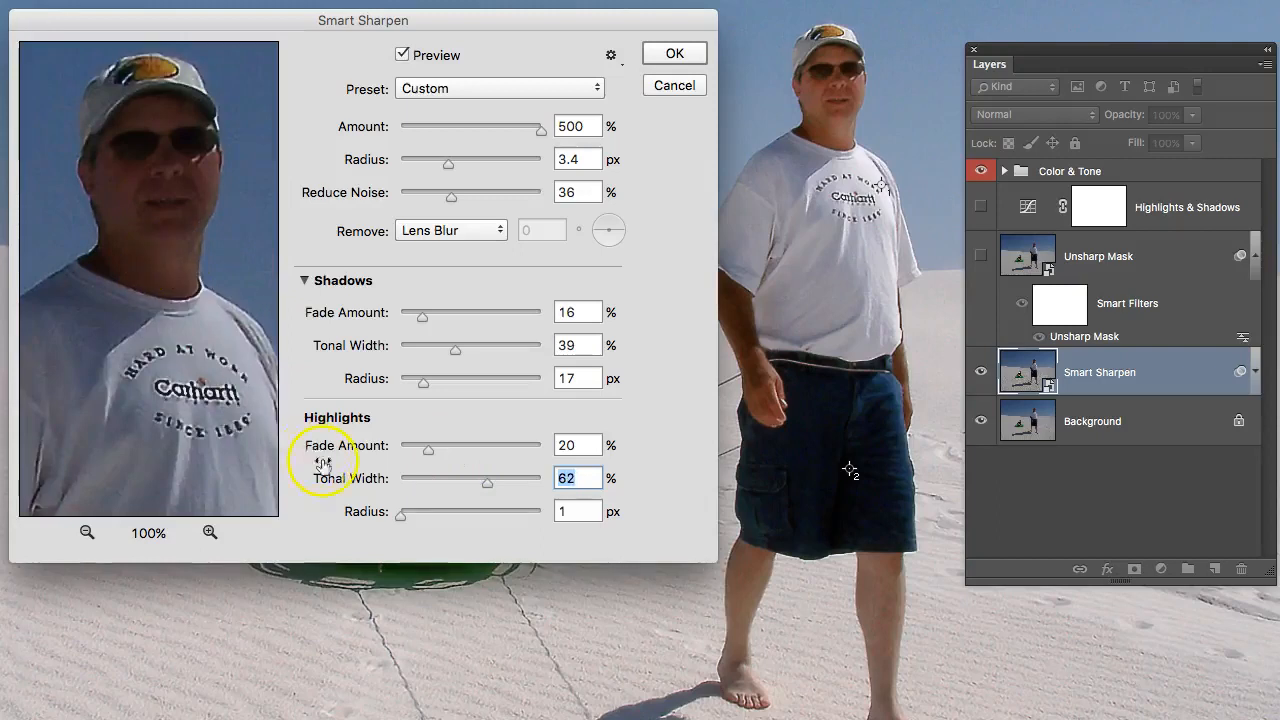
pyautogui.moveTo(402, 516); pyautogui.dragTo(432, 516)
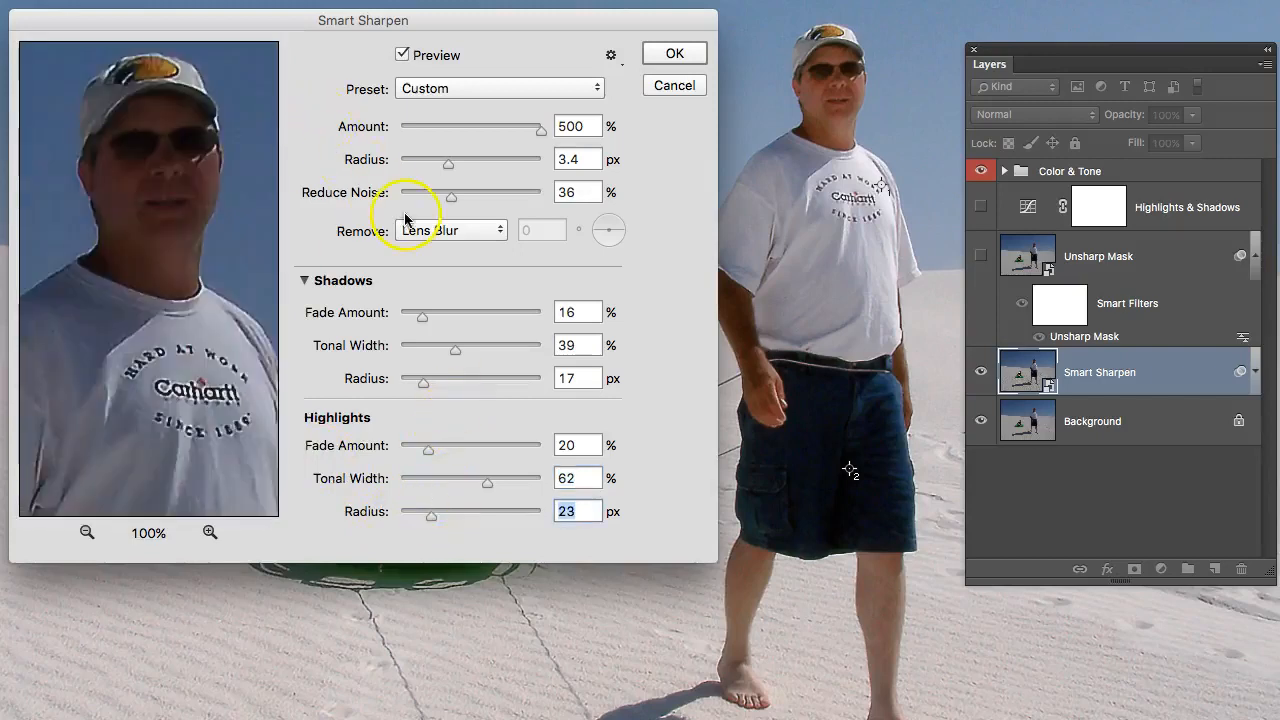
# - Raise Reduce Noise to 57% and compare the image with the preview off and on
pyautogui.moveTo(451, 205); pyautogui.dragTo(481, 203)
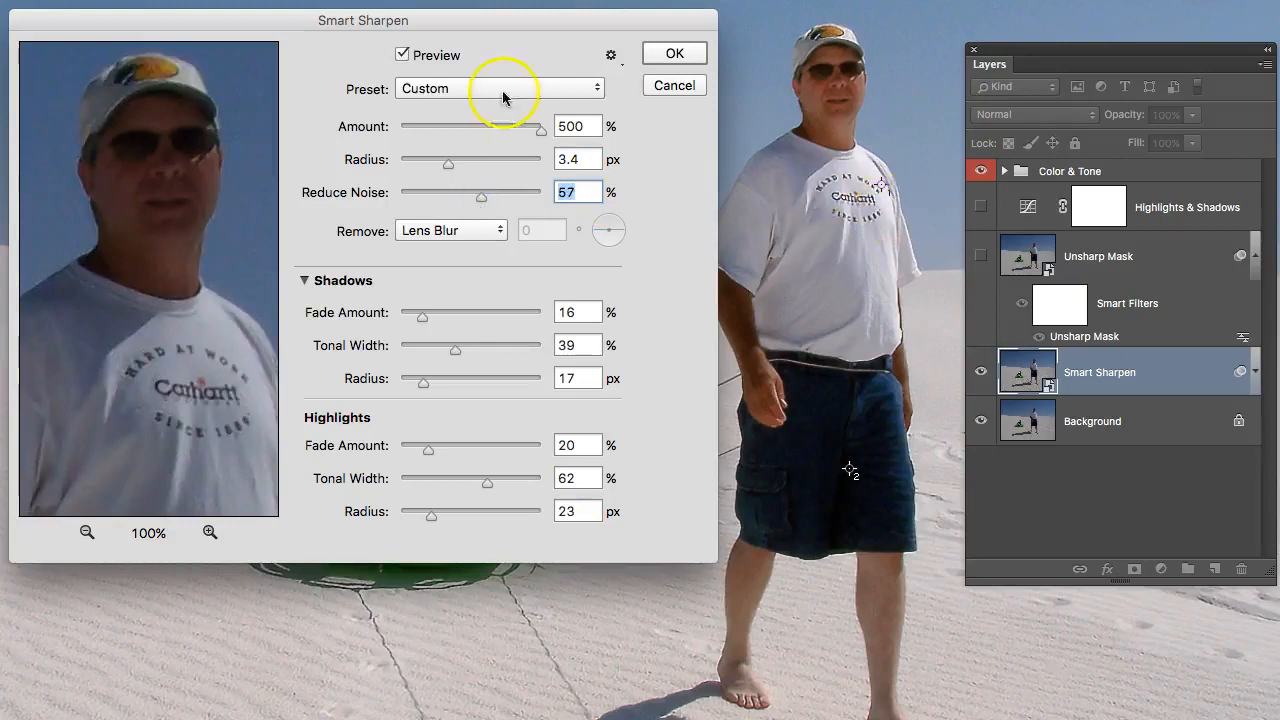
pyautogui.click(402, 56)
pyautogui.click(402, 56)
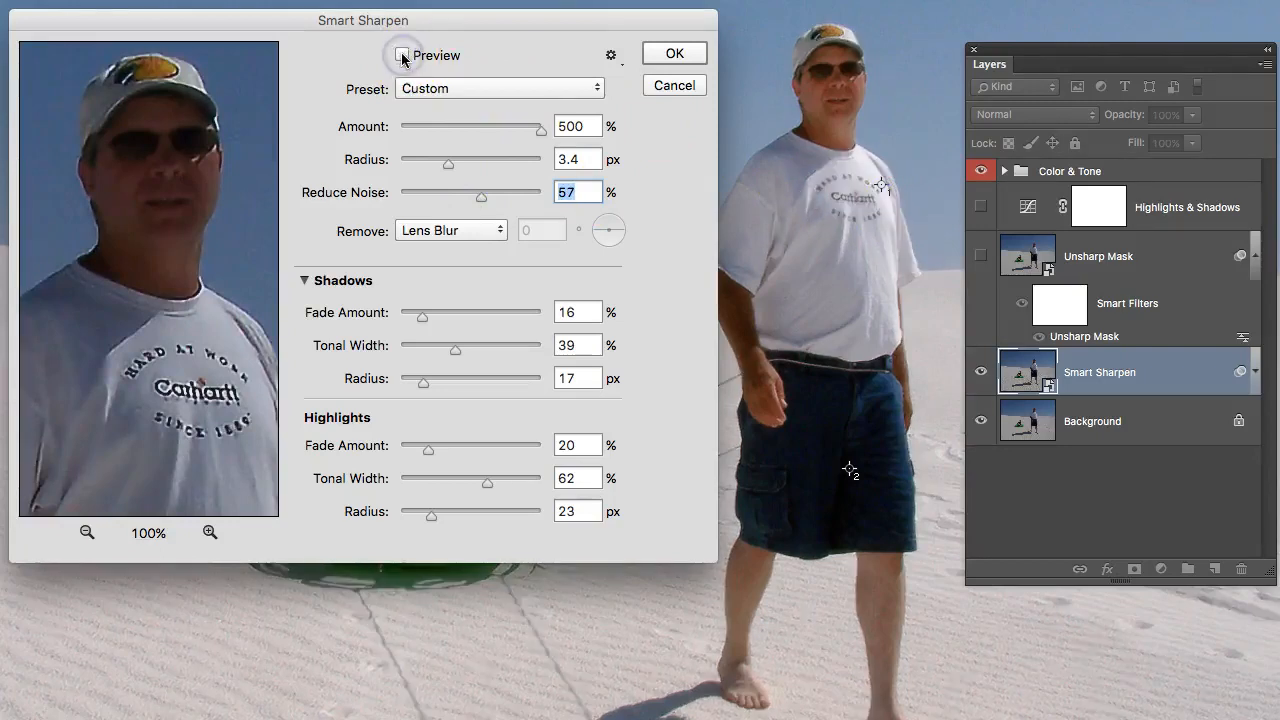
pyautogui.click(402, 56)
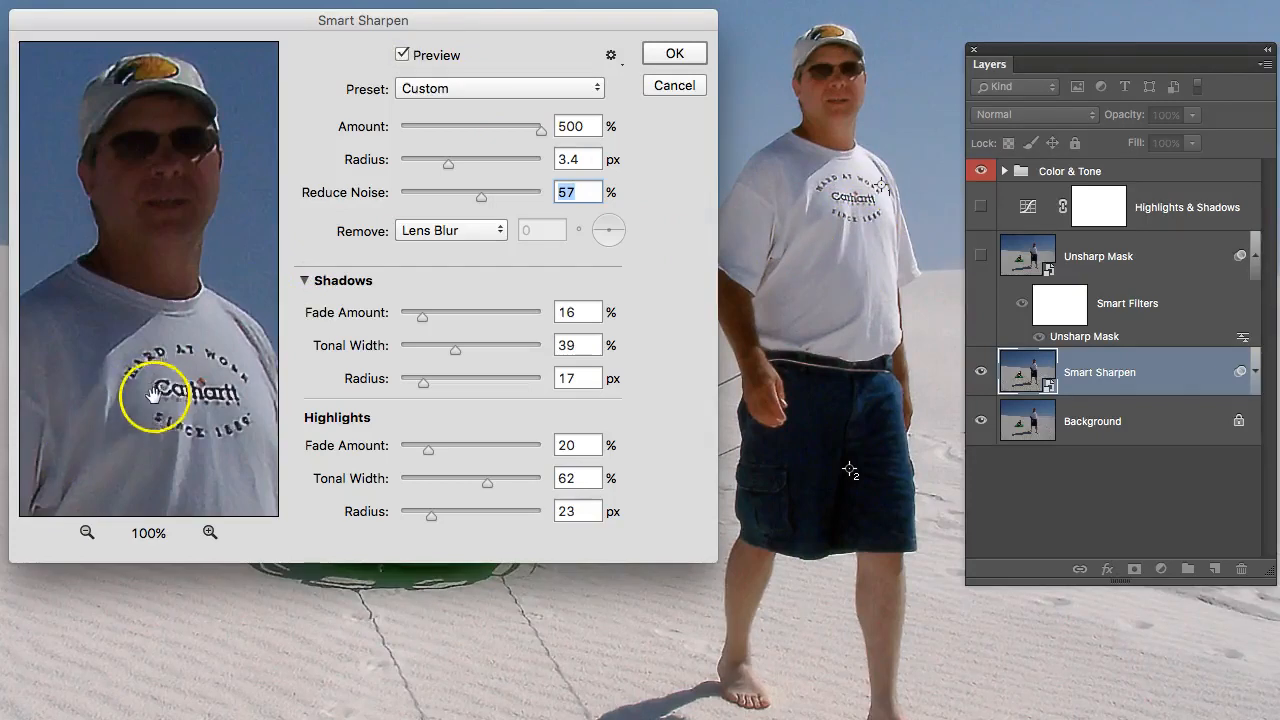
# - Lower the sharpening Radius to 2.9 px and the Amount to 422%, and compare the image before and after
pyautogui.moveTo(448, 163); pyautogui.dragTo(443, 170)
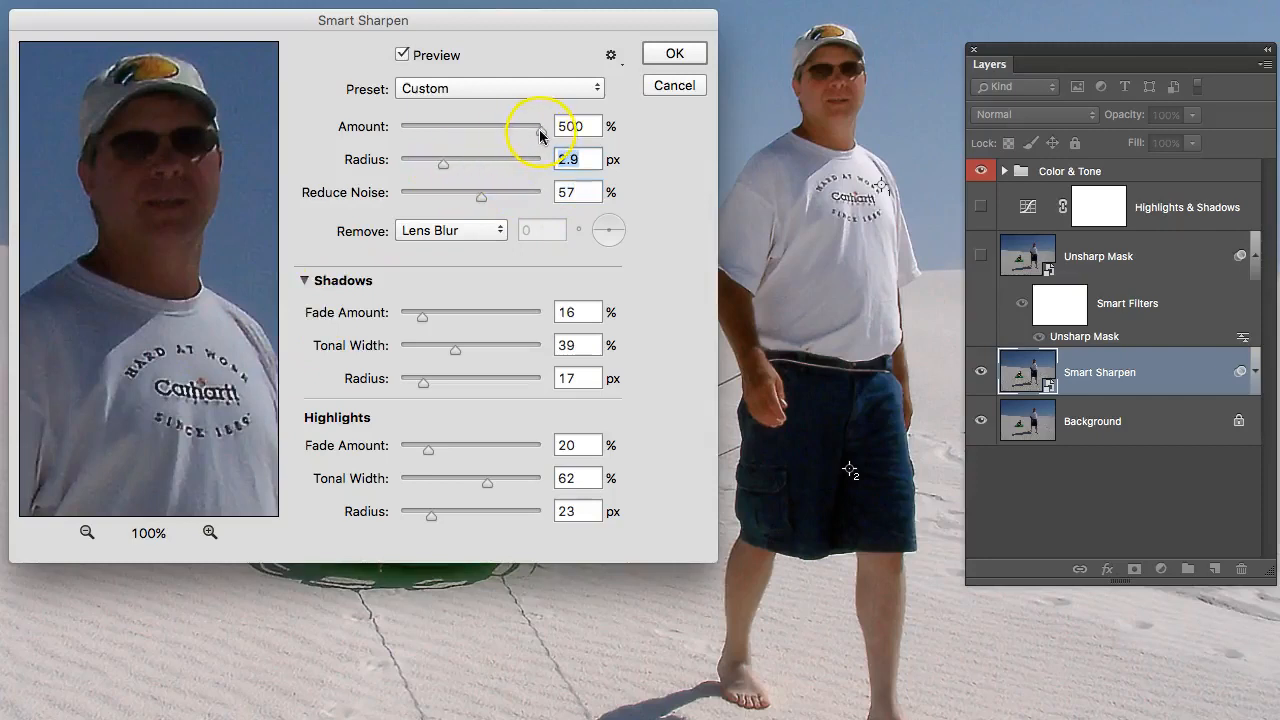
pyautogui.moveTo(540, 135); pyautogui.dragTo(520, 134)
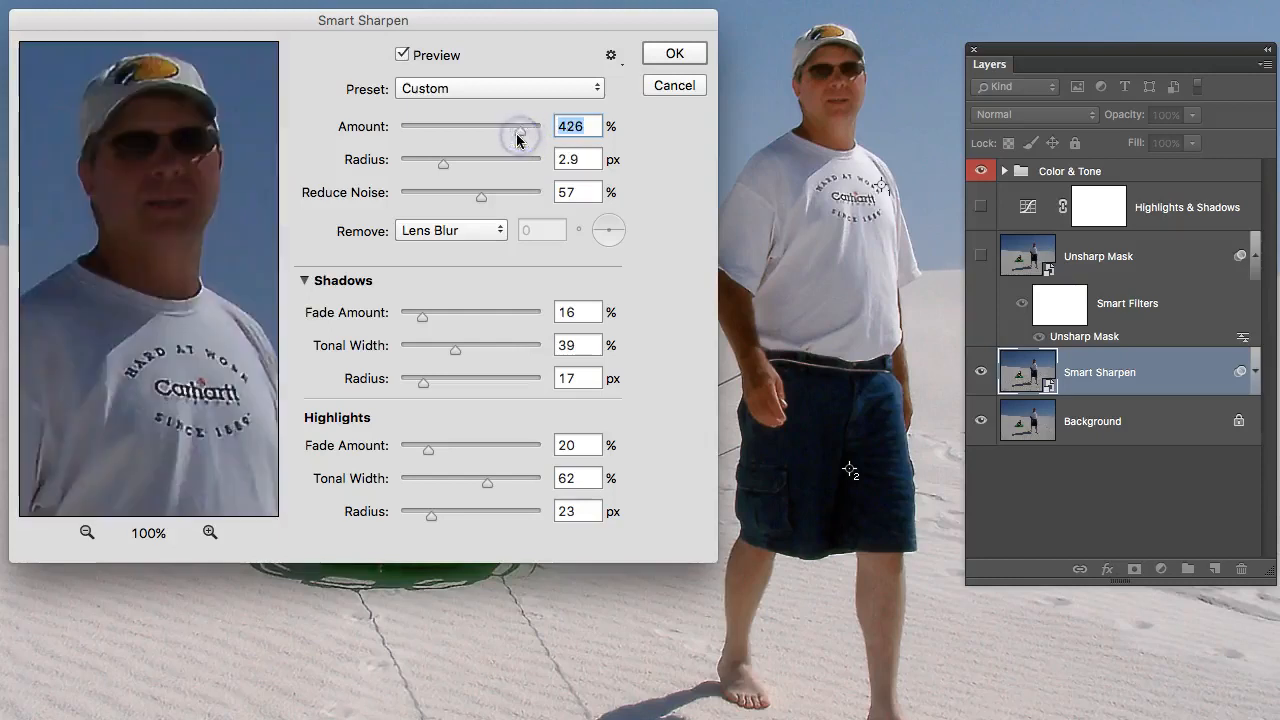
pyautogui.click(177, 221)
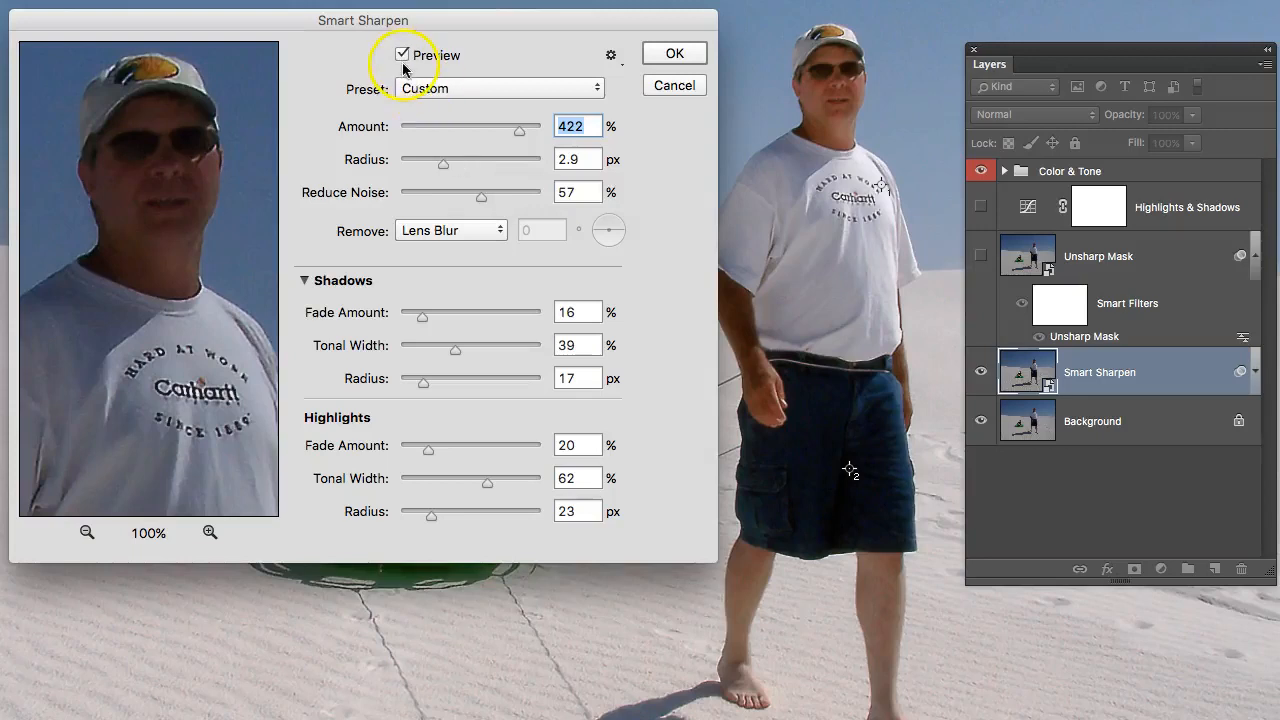
pyautogui.click(177, 220)
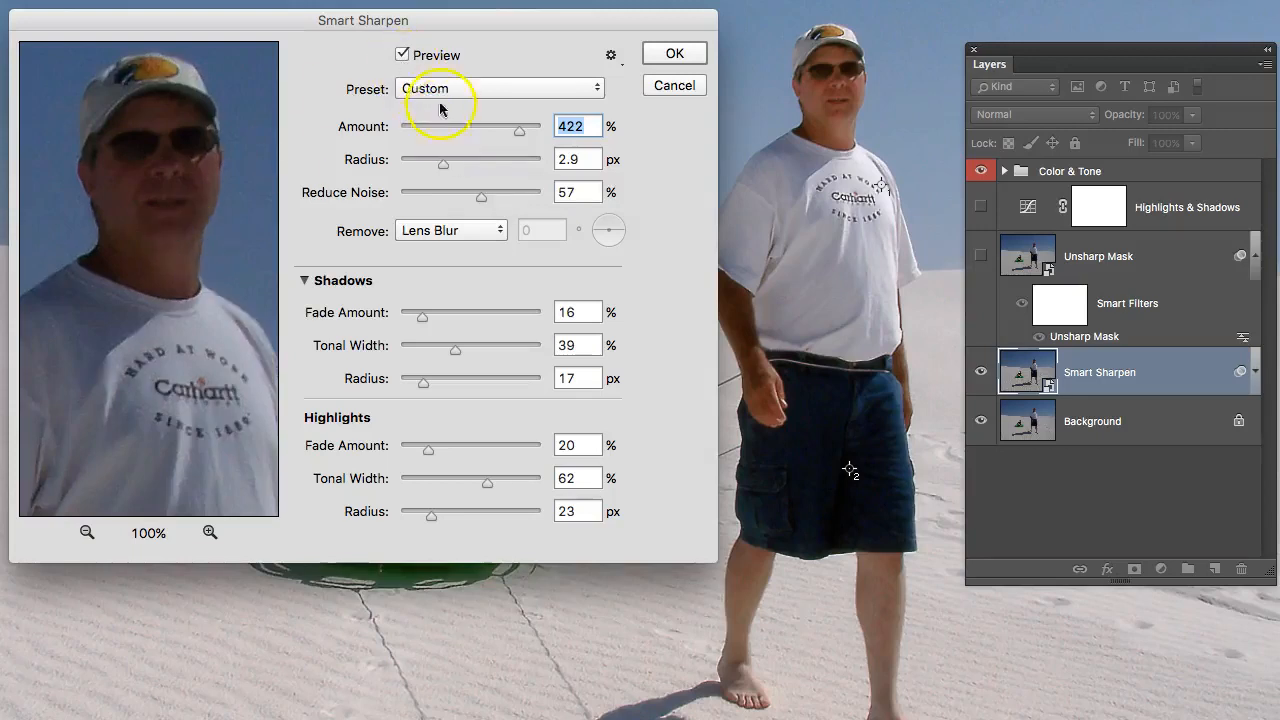
pyautogui.click(403, 56)
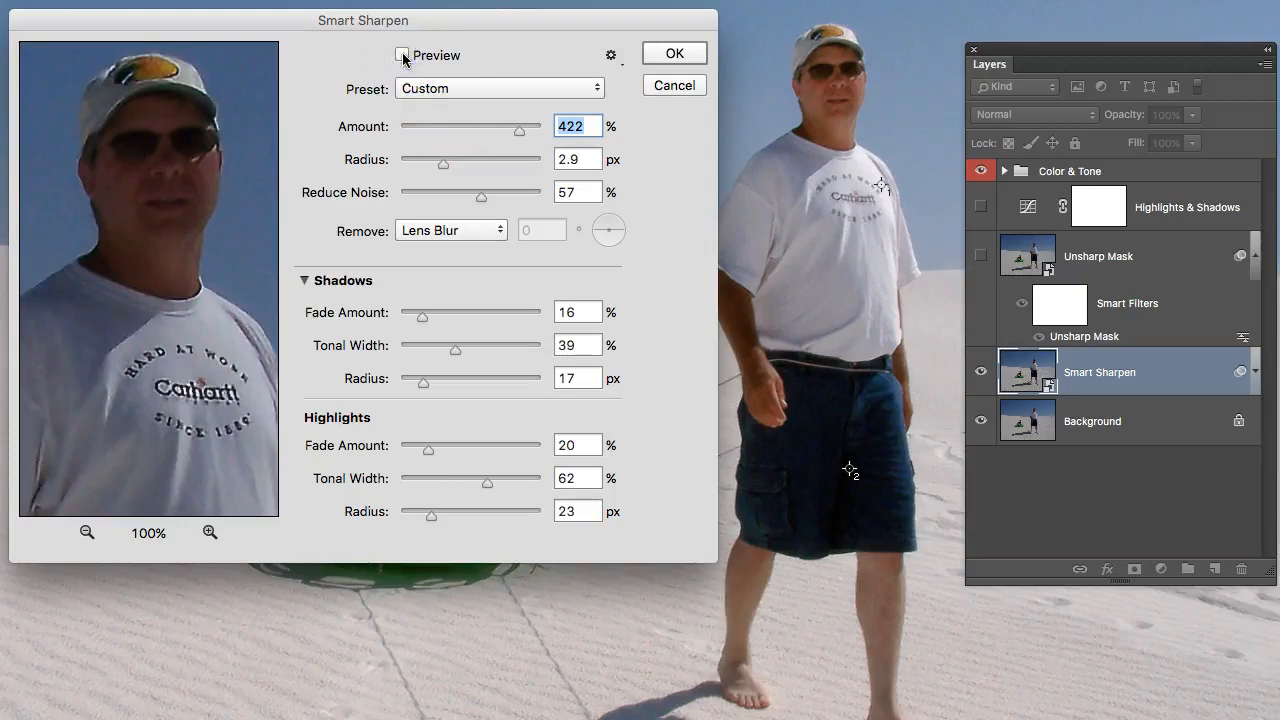
pyautogui.click(403, 56)
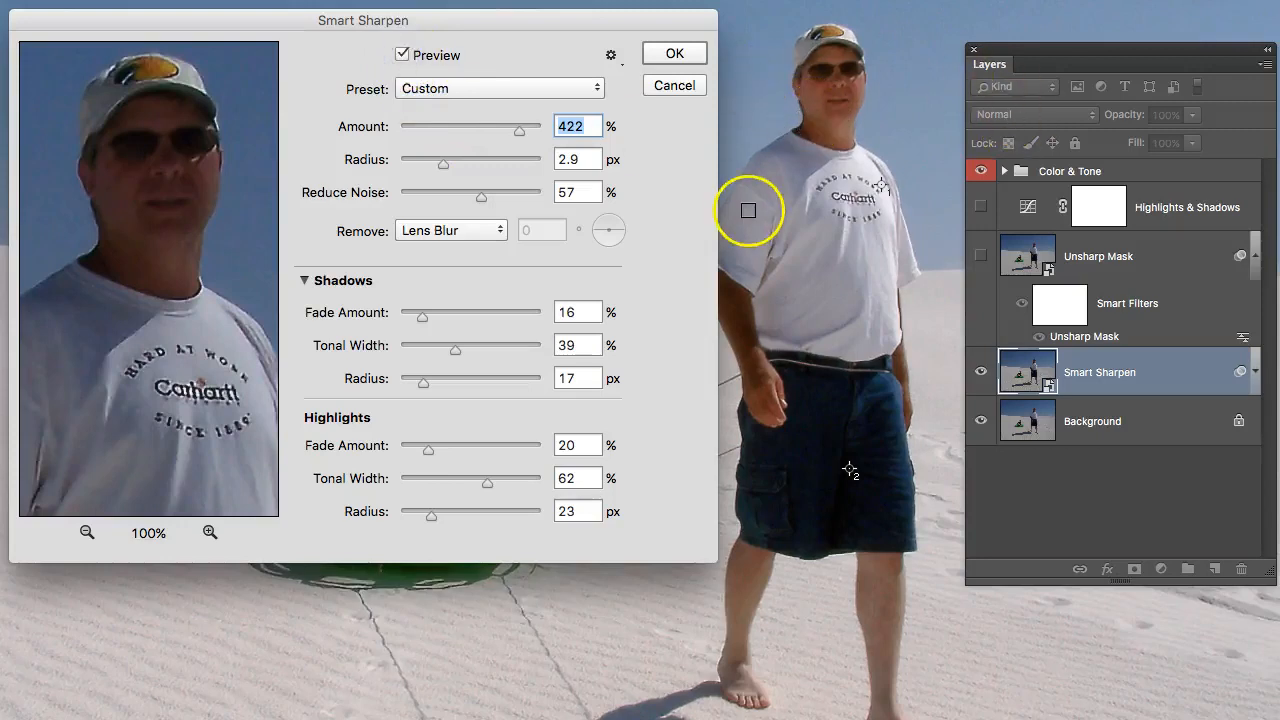
# - Move the filter dialog off the photo and examine the whole image before and after sharpening, with the panels hidden and shown
pyautogui.moveTo(642, 24); pyautogui.dragTo(1279, 12)
pyautogui.click(780, 144)
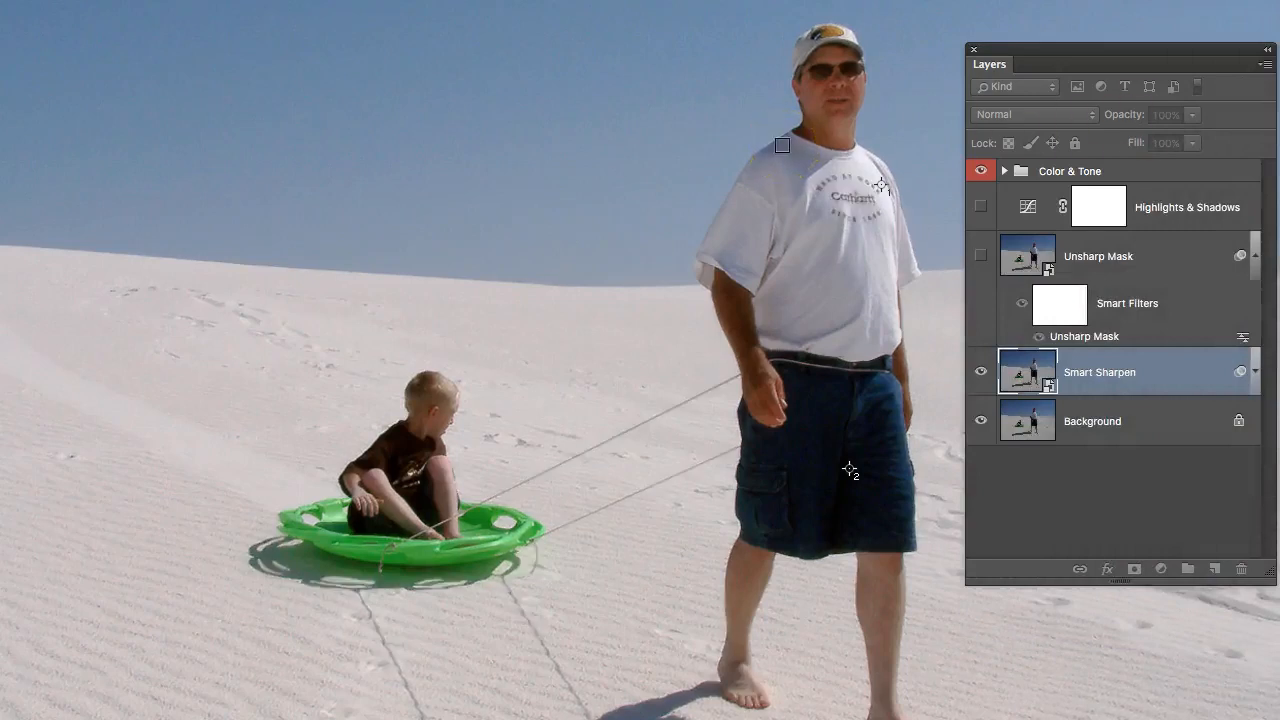
pyautogui.moveTo(782, 145); pyautogui.dragTo(697, 143)
pyautogui.click(706, 142)
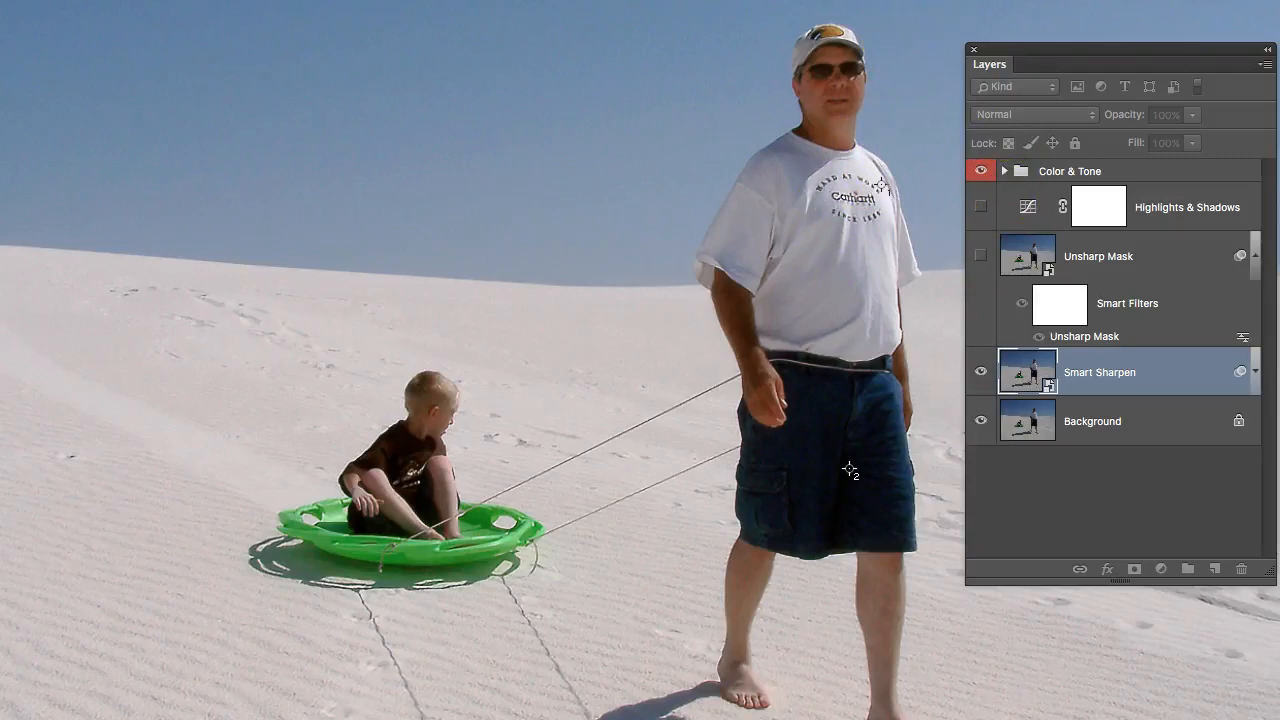
pyautogui.press('Tab')
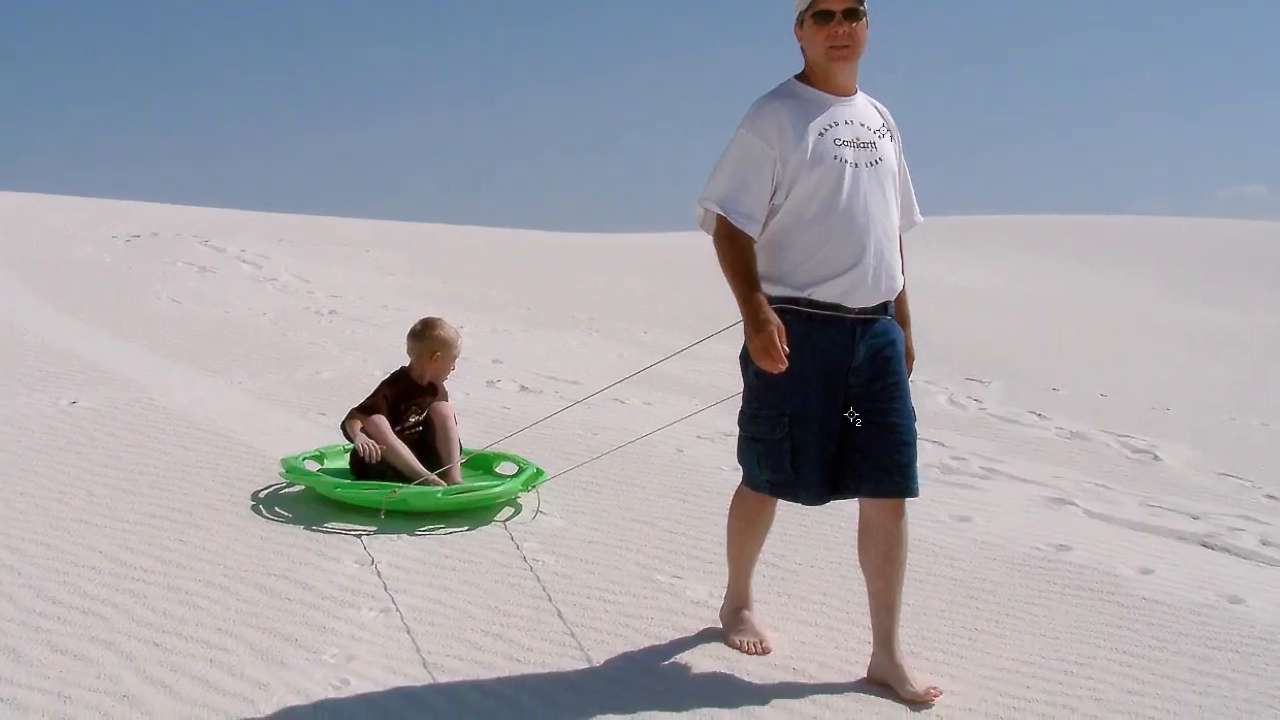
pyautogui.press('Tab')
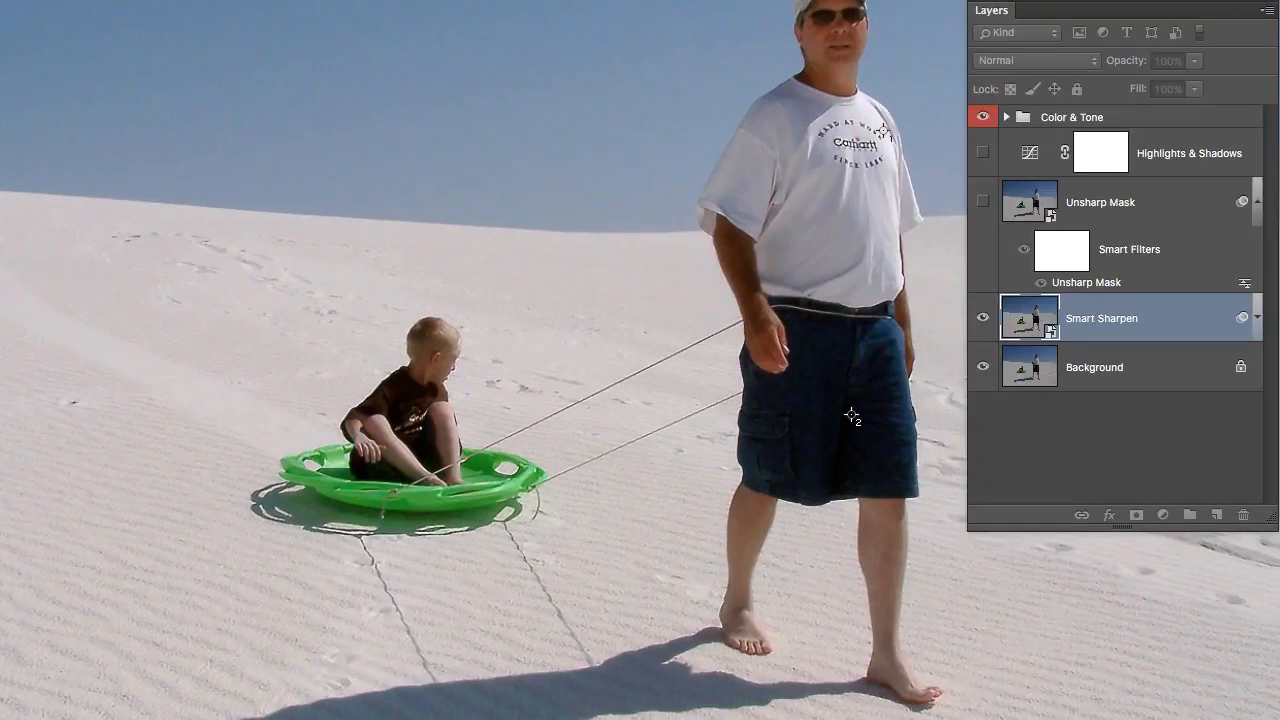
pyautogui.press('Tab')
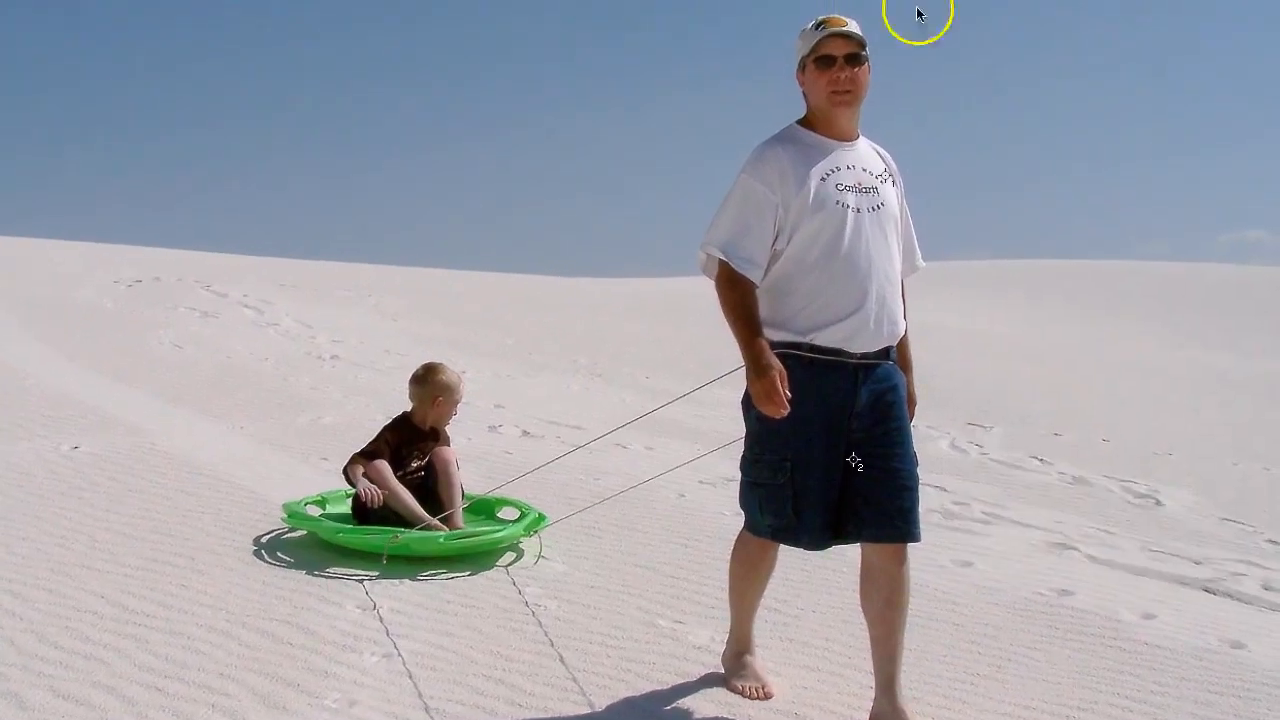
pyautogui.press('Tab')
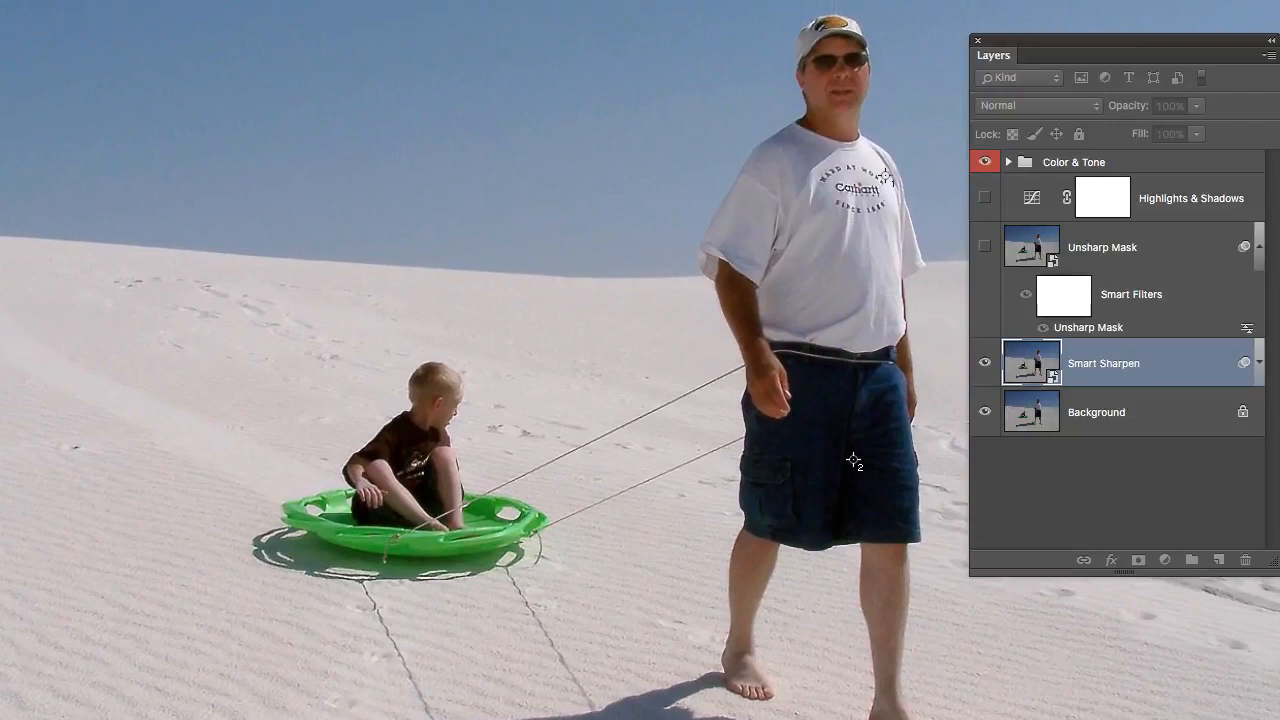
# - Bring the Smart Sharpen dialog back over the image and apply the filter to the Smart Sharpen layer
pyautogui.moveTo(1183, 2); pyautogui.dragTo(597, 12)
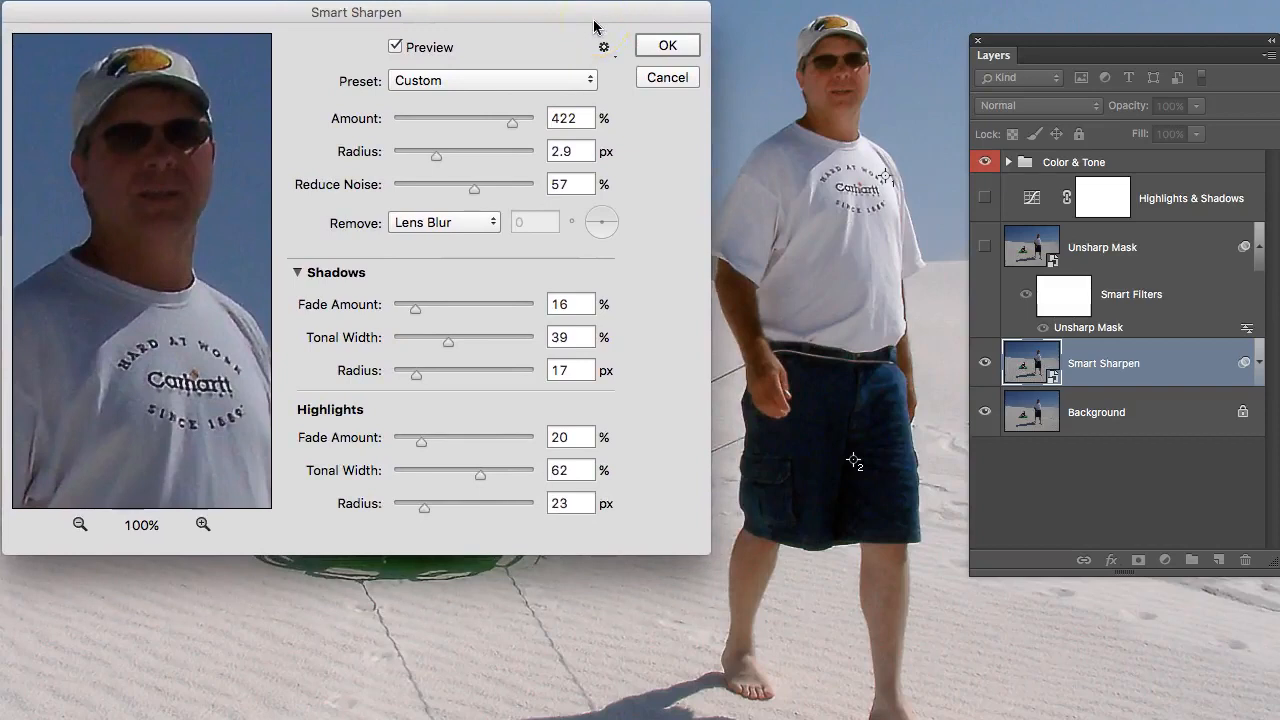
pyautogui.click(666, 47)
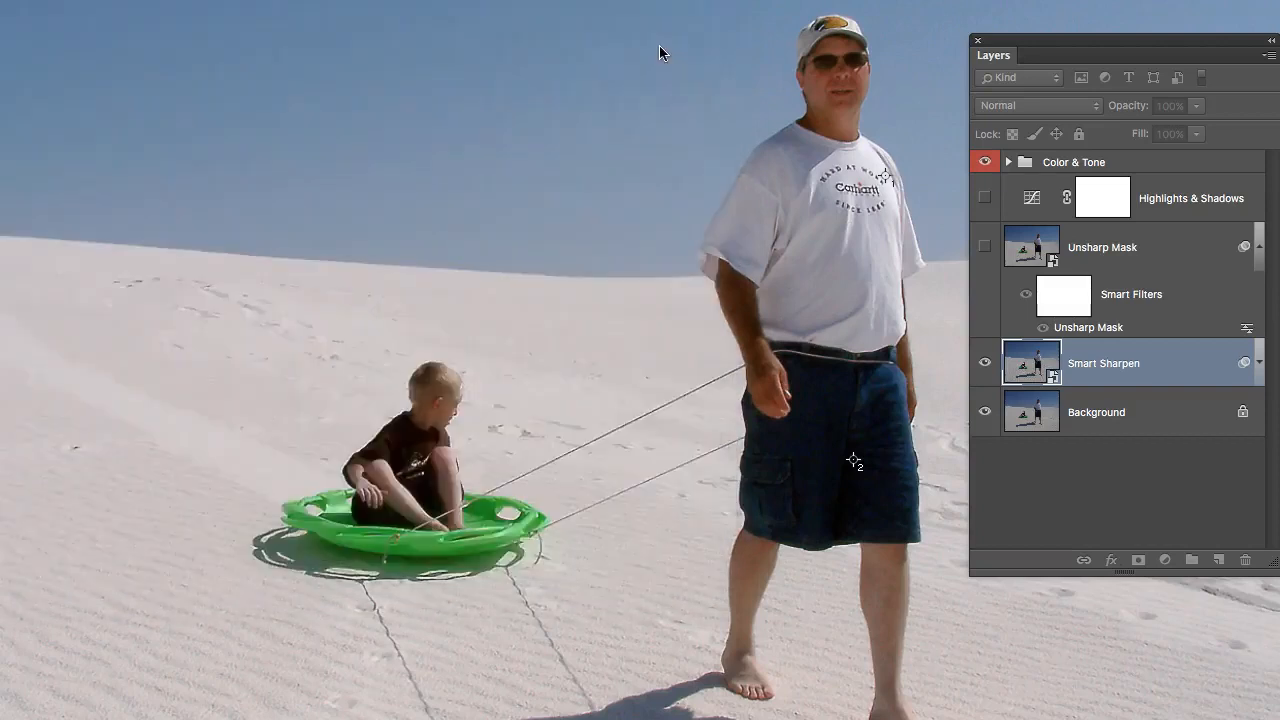
# - Compare the unsharpened photo with the Smart Sharpen and Unsharp Mask versions by toggling the visibility of both layers, leaving Smart Sharpen shown
pyautogui.click(1035, 368)
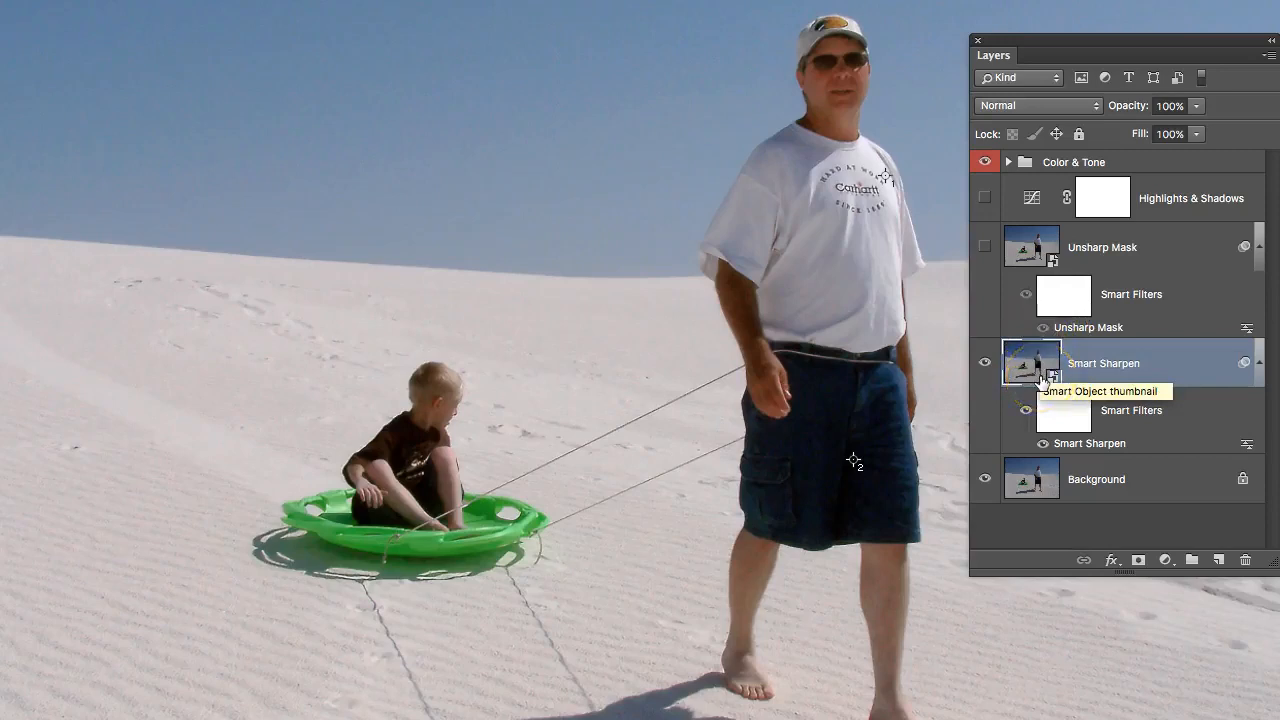
pyautogui.click(840, 193)
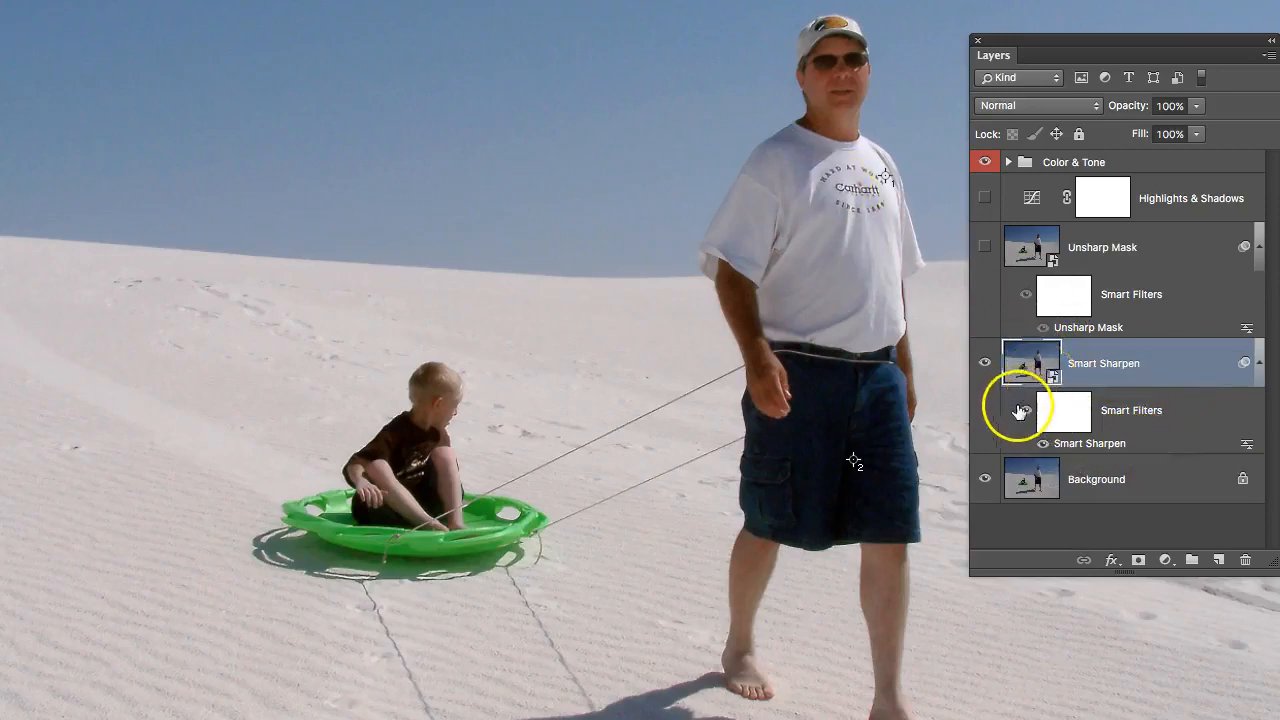
pyautogui.click(982, 362)
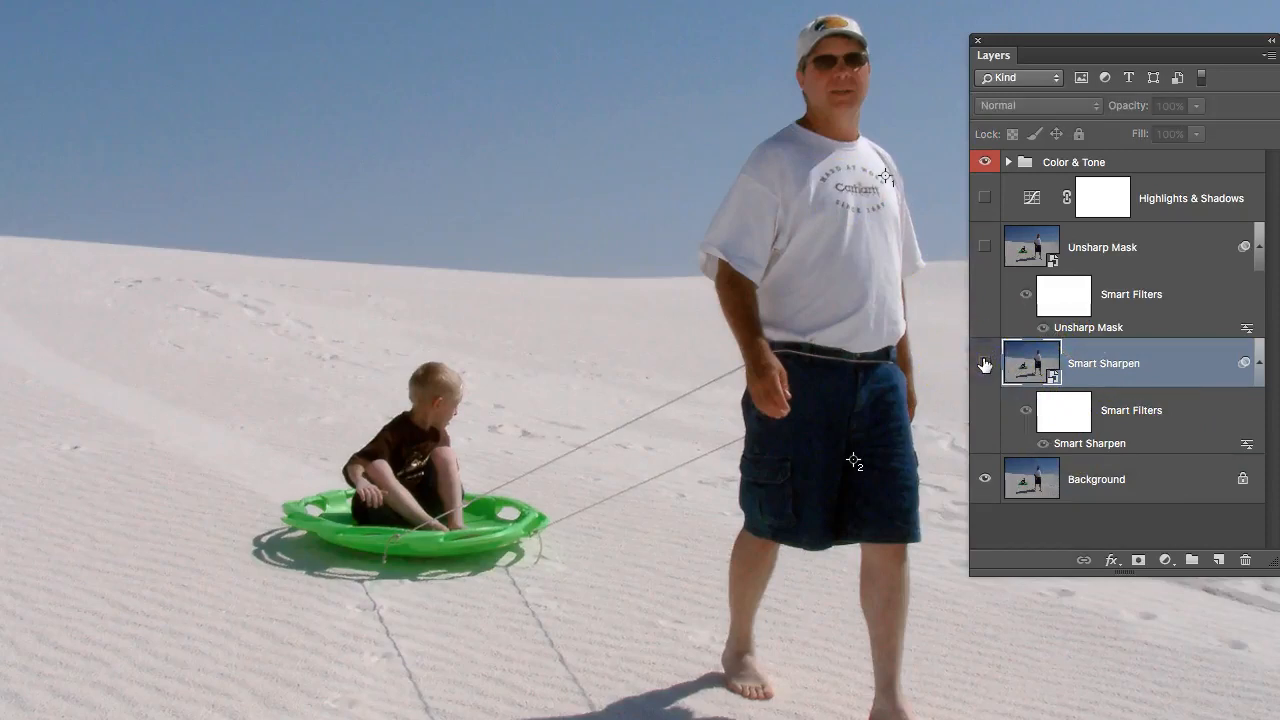
pyautogui.click(985, 247)
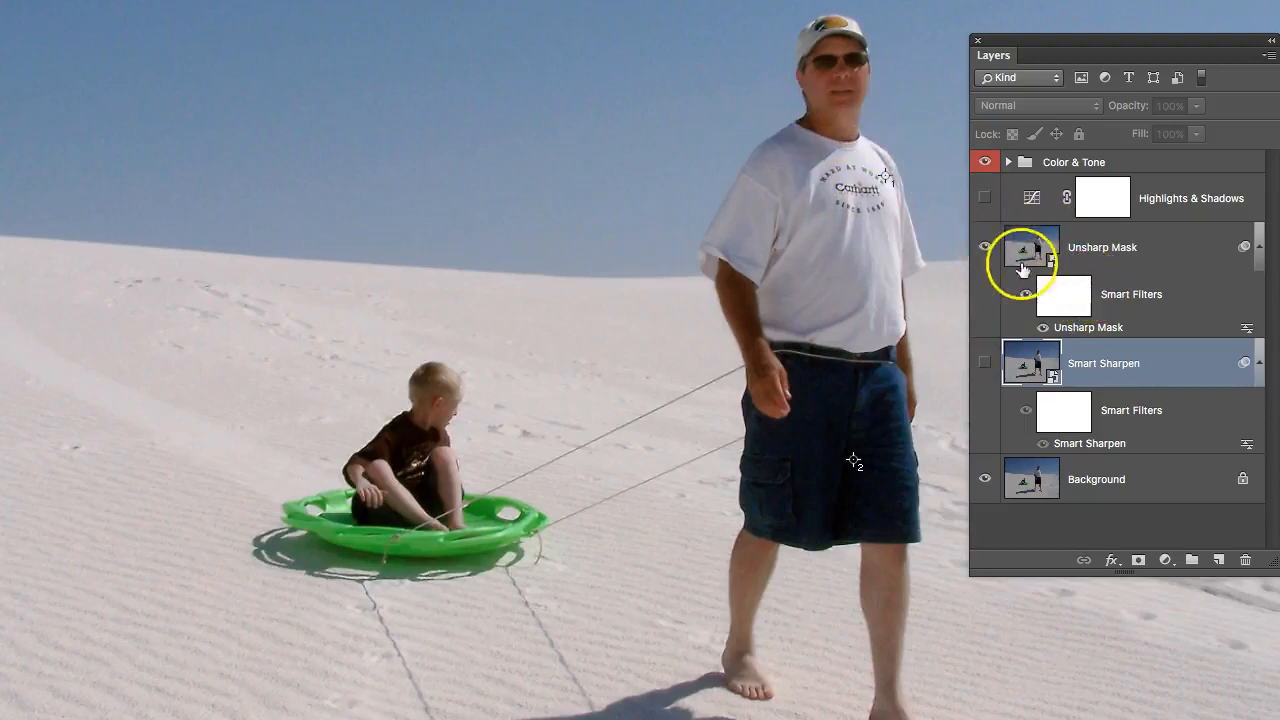
pyautogui.click(985, 247)
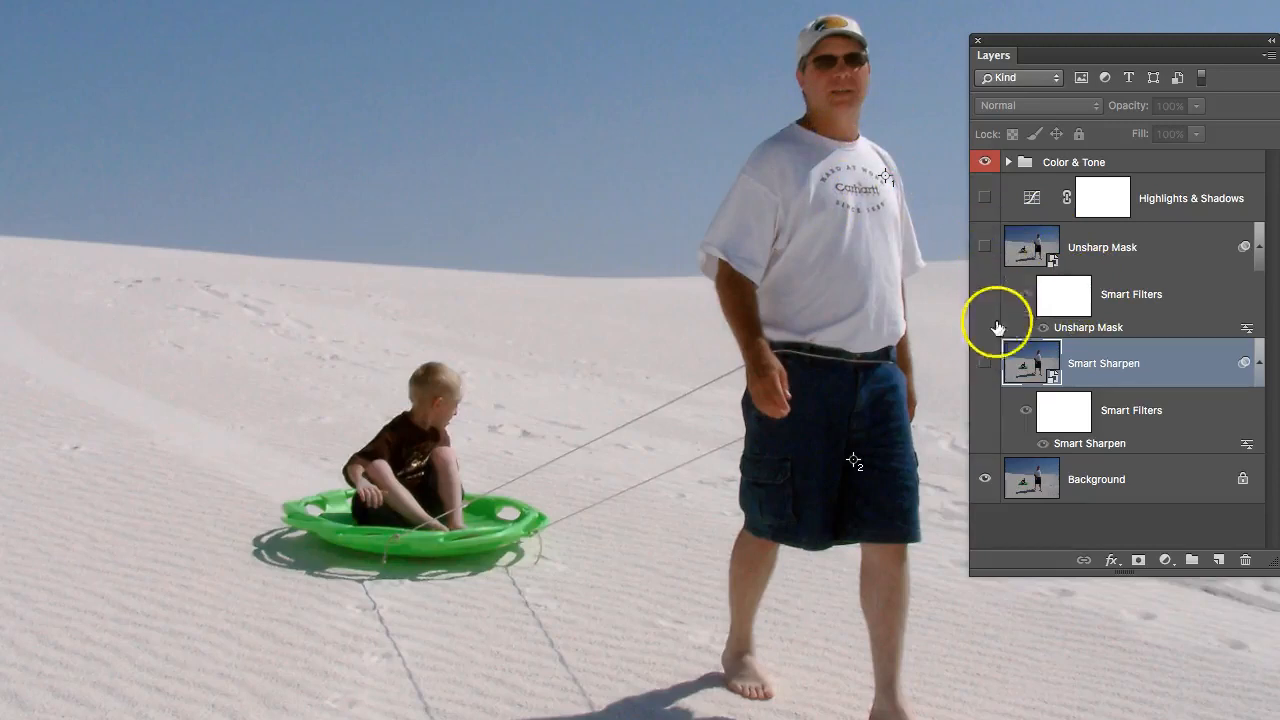
pyautogui.click(984, 363)
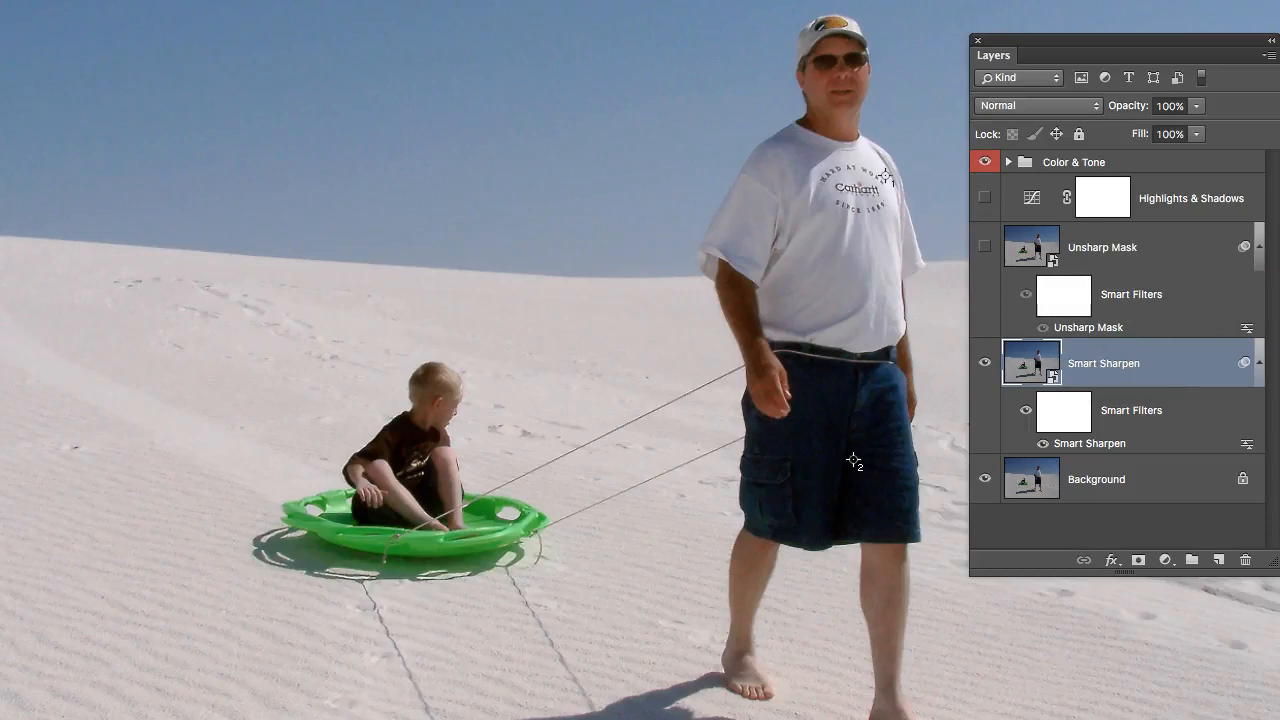
# - Examine the whole sharpened photo with all panels hidden, and bring the panels back
pyautogui.press('Tab')
pyautogui.press('super+Tab')
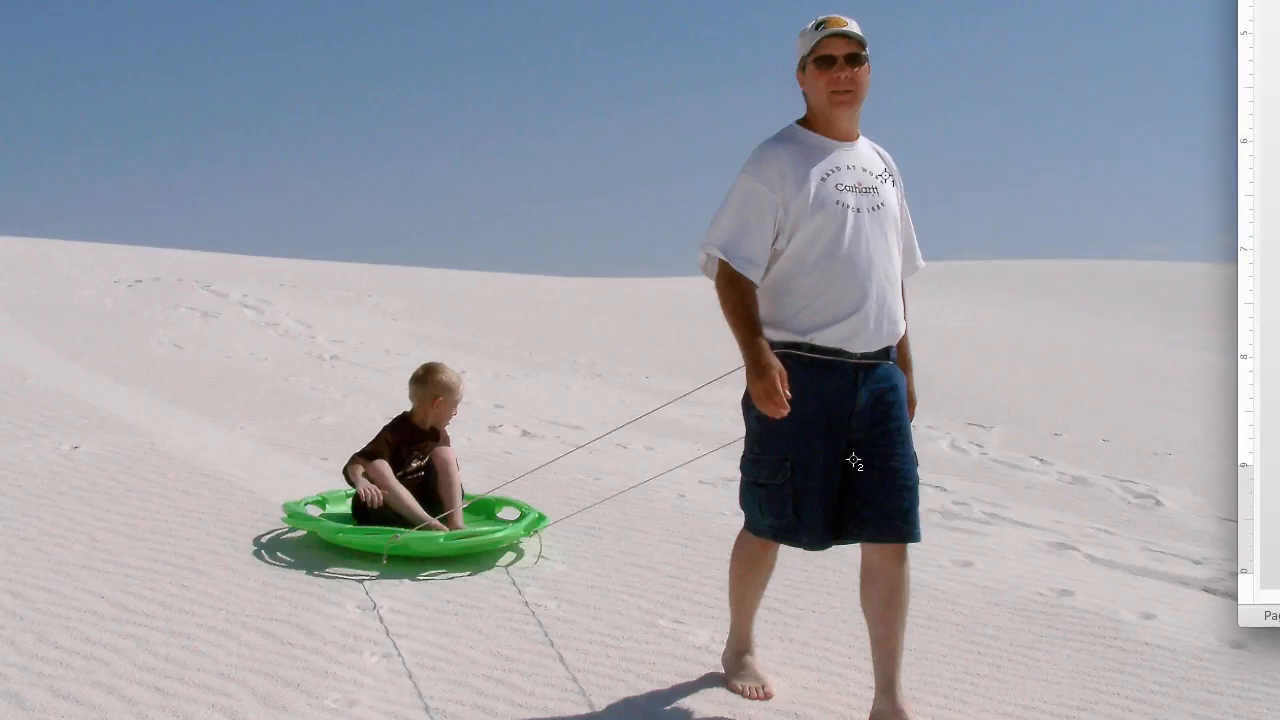
pyautogui.press('super+Tab')
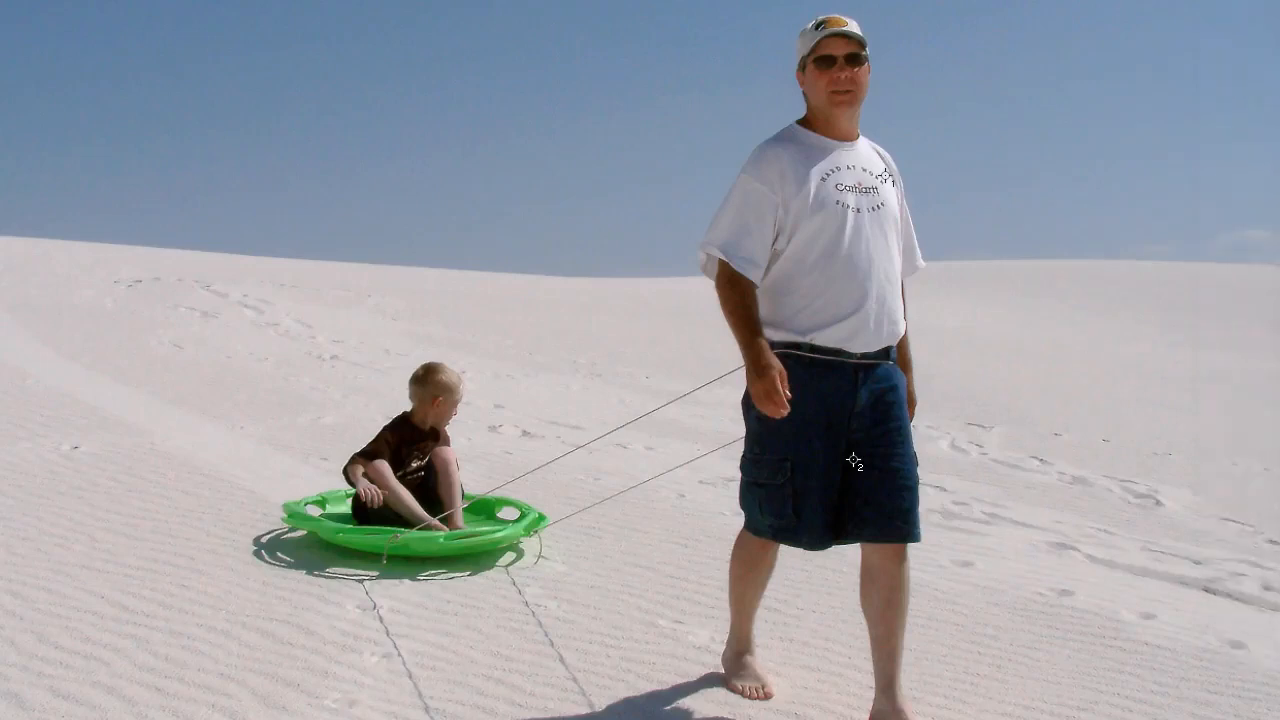
pyautogui.press('Tab')
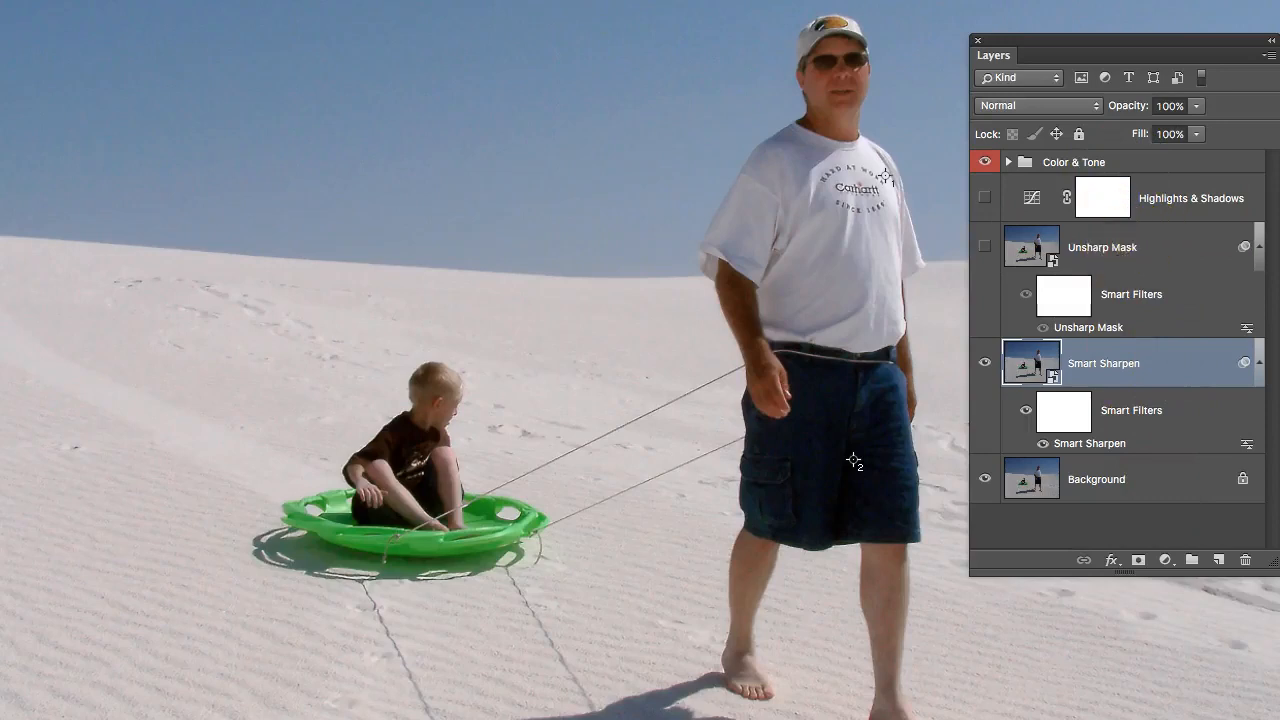
pyautogui.click(0, 0)
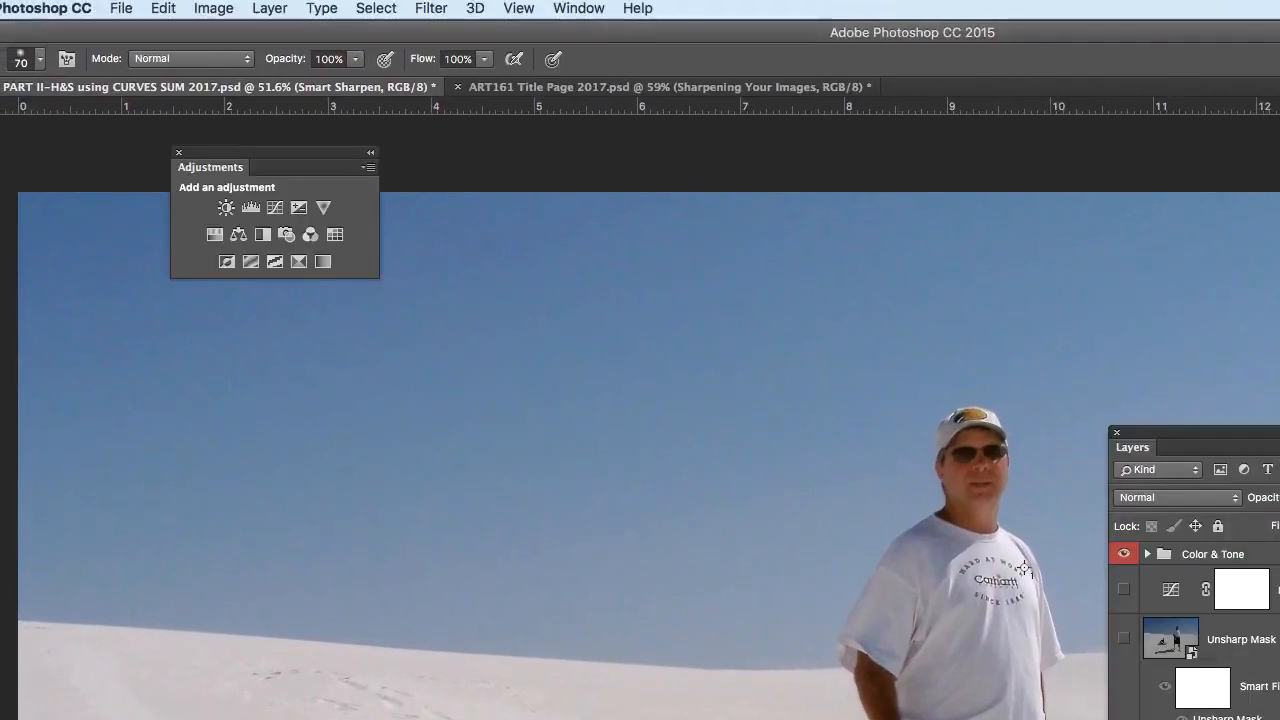
pyautogui.click(120, 8)
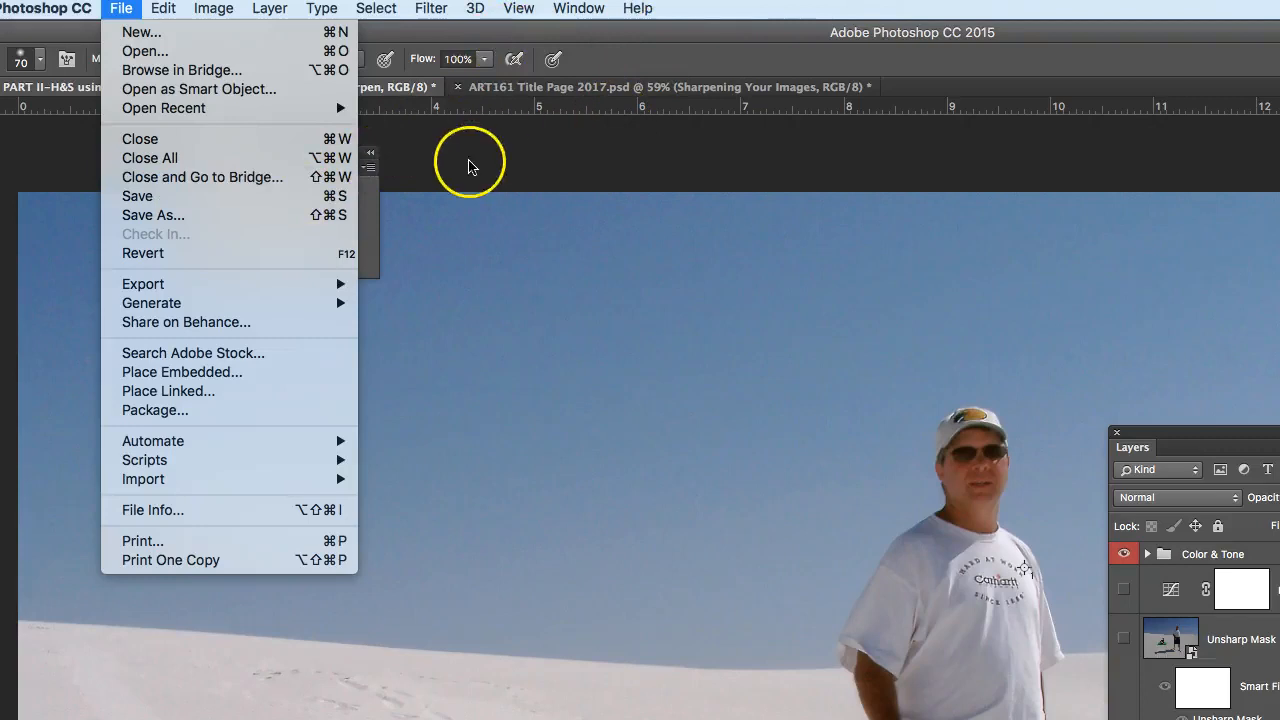
pyautogui.click(461, 205)
pyautogui.click(229, 113)
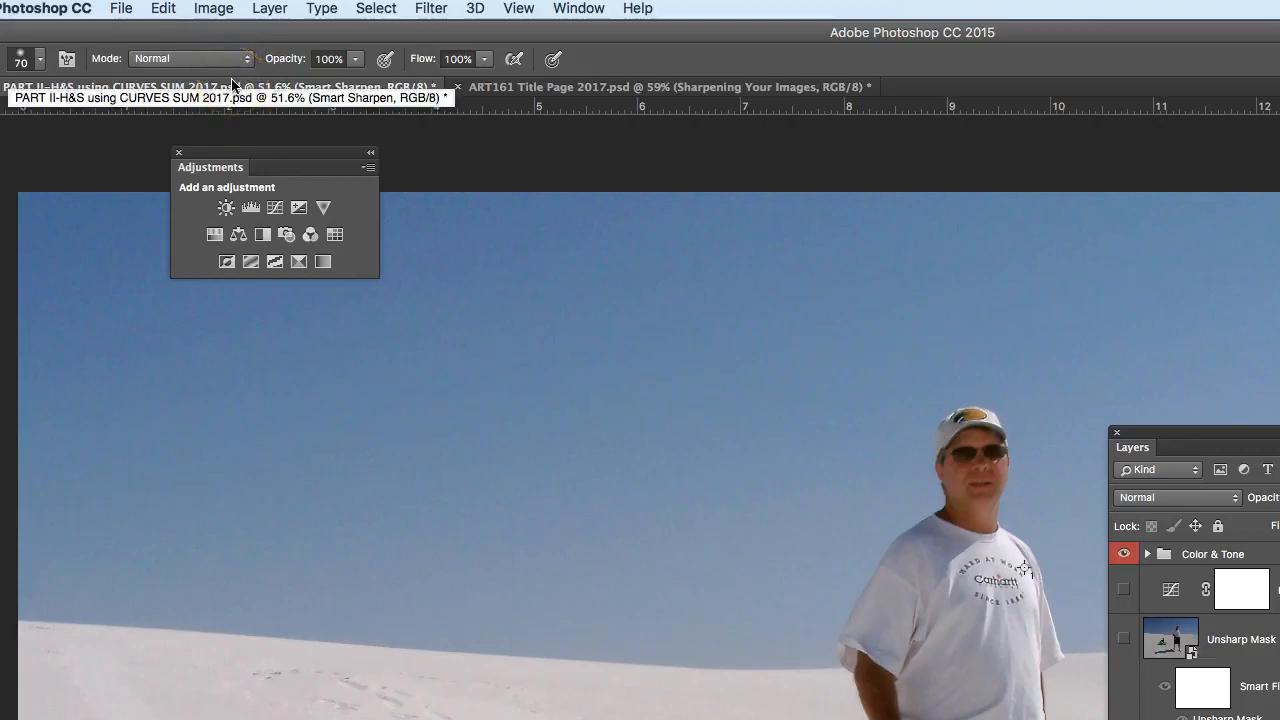
# - Save the layered image in Photoshop format as PART II-H&S using CURVES SUM 2017.psd in the Adjustments H&S 2017 folder, with Maximize Compatibility on
pyautogui.click(120, 9)
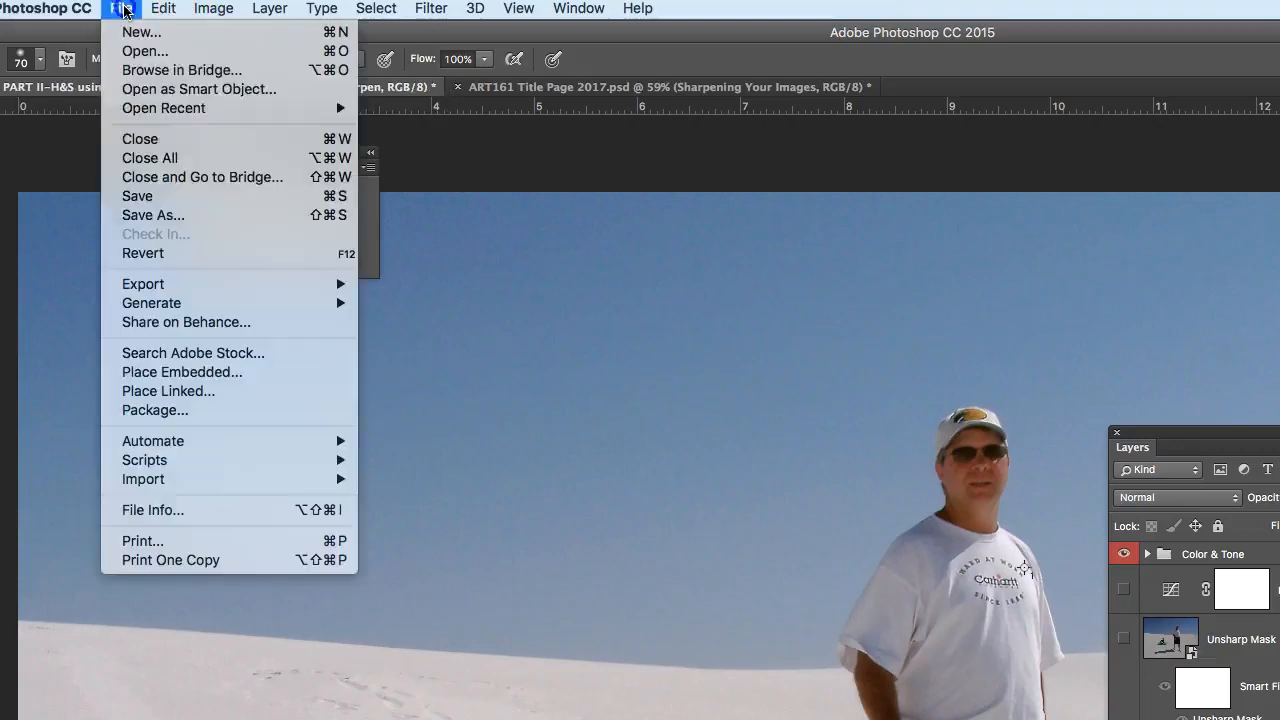
pyautogui.click(153, 216)
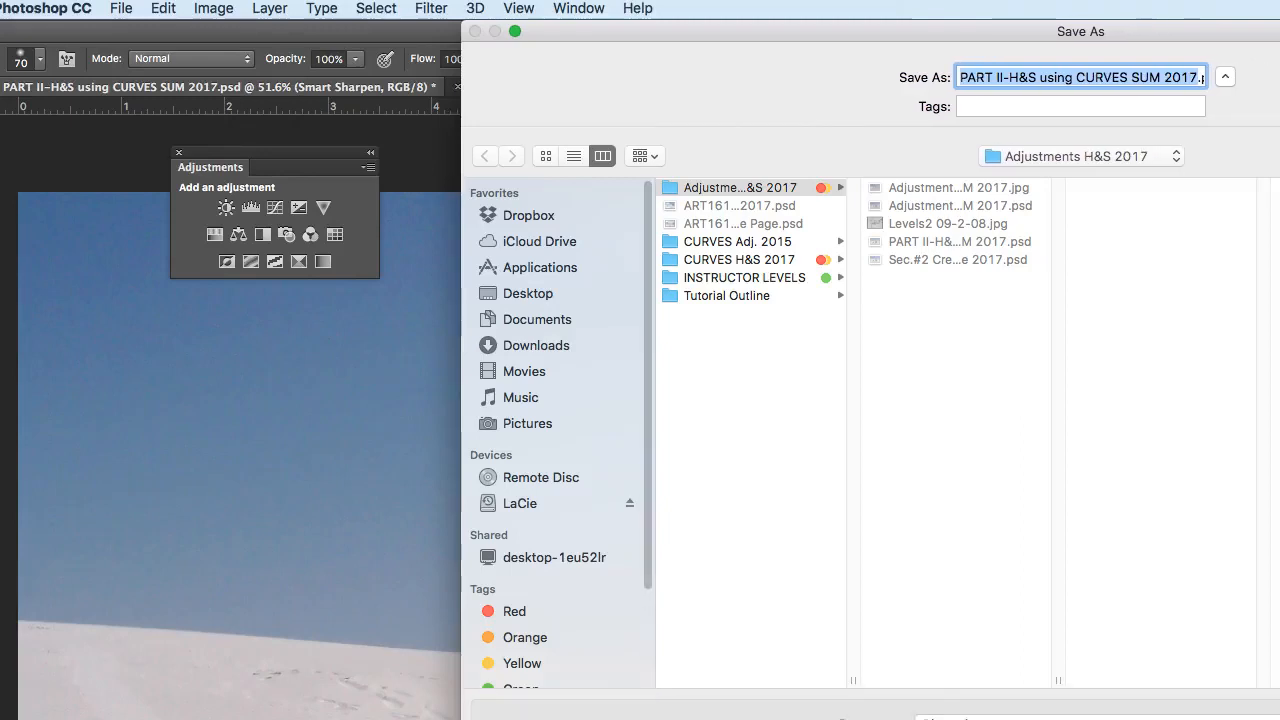
pyautogui.moveTo(1279, 640); pyautogui.dragTo(1268, 606)
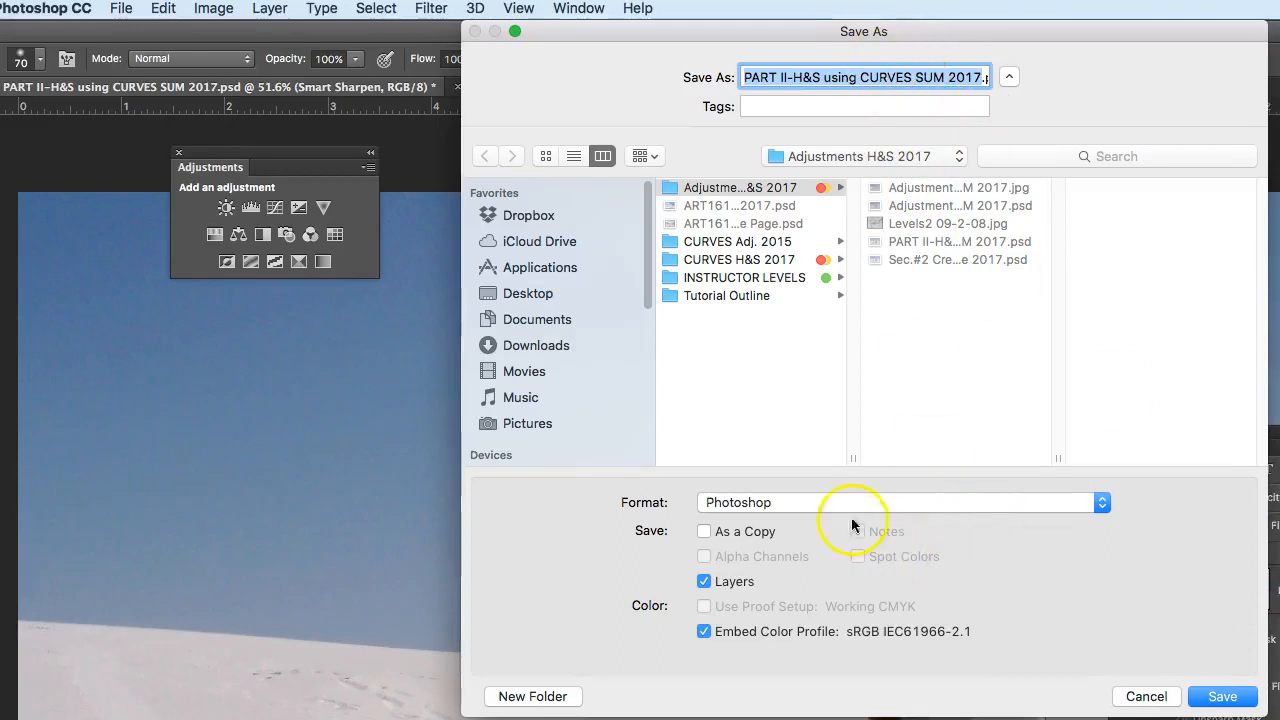
pyautogui.click(766, 502)
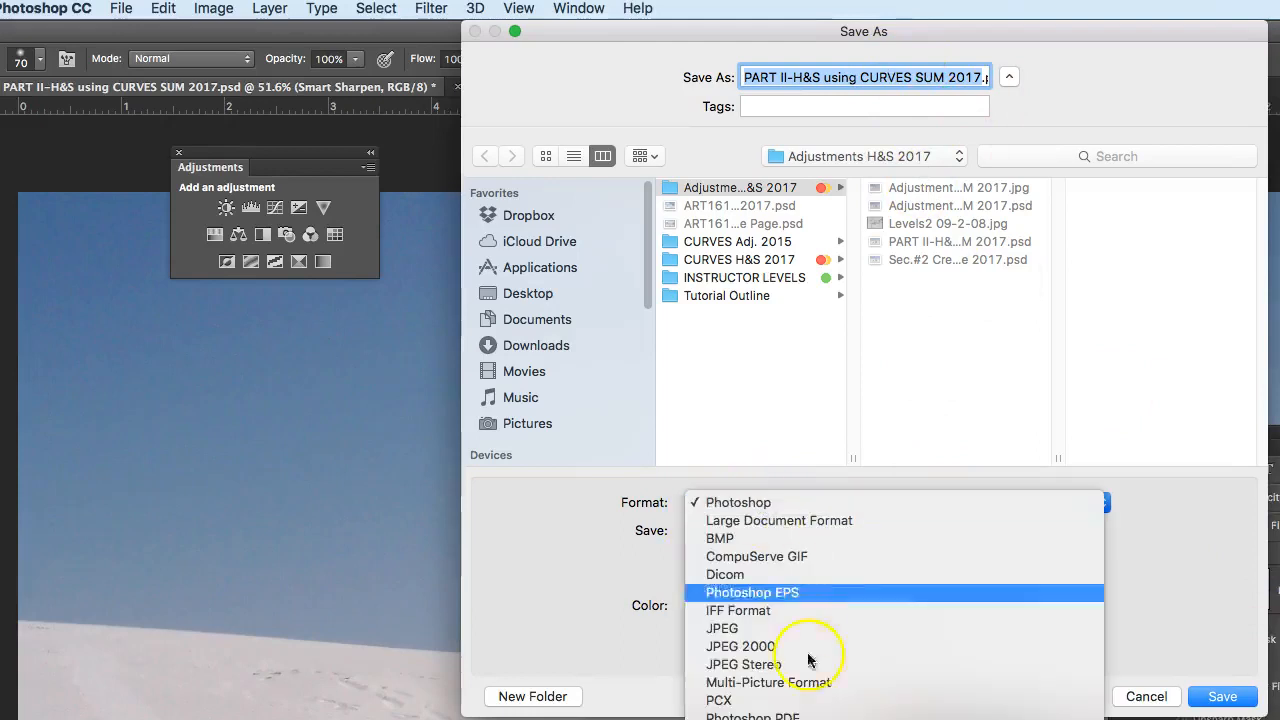
pyautogui.click(825, 502)
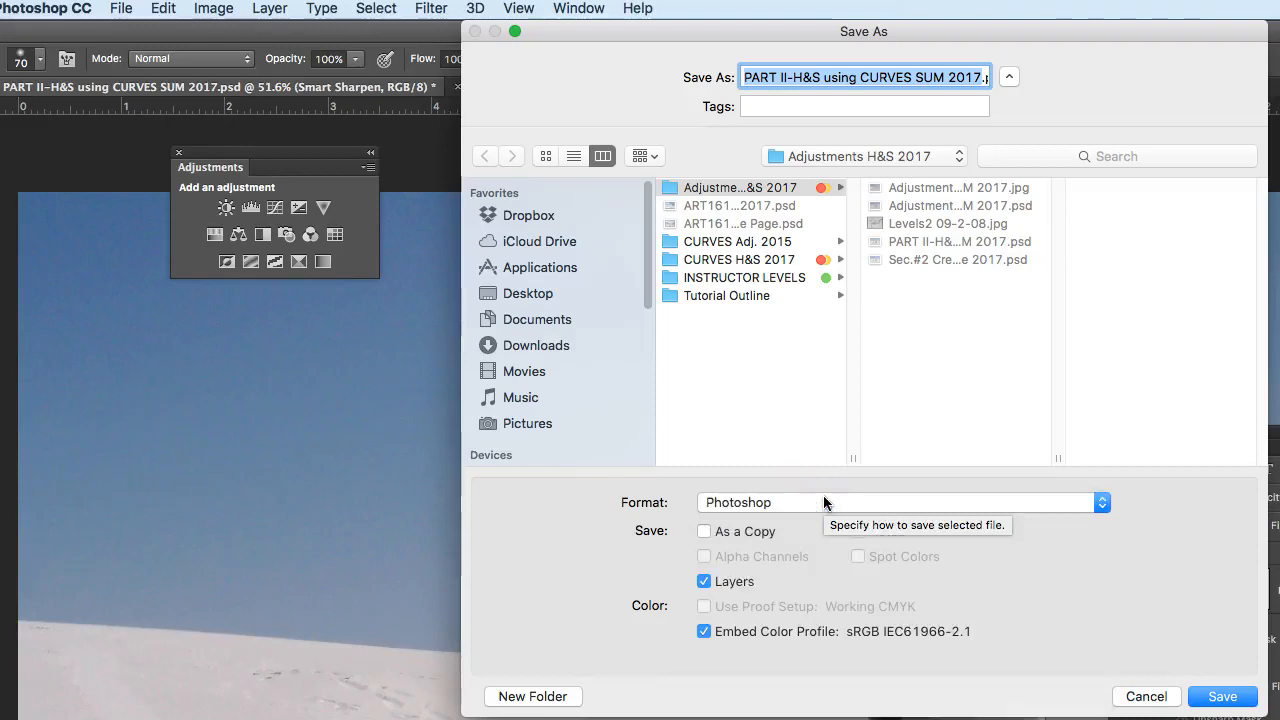
pyautogui.click(1219, 698)
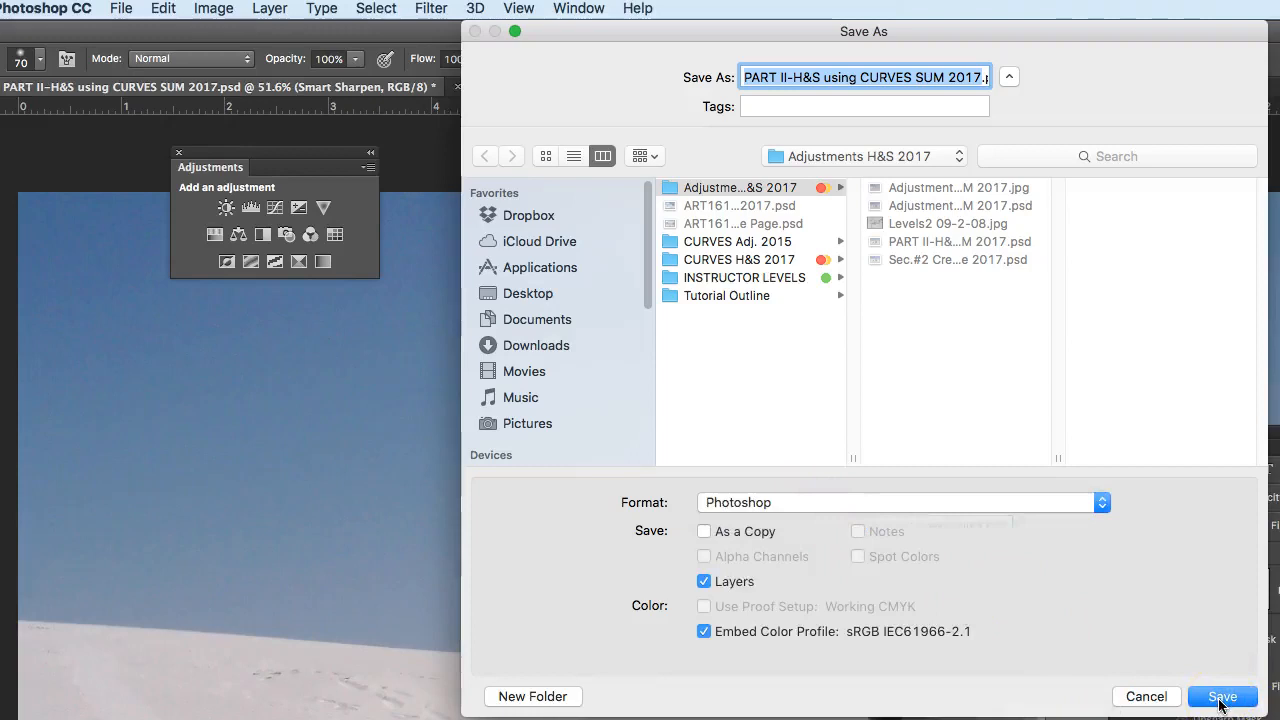
pyautogui.click(1010, 181)
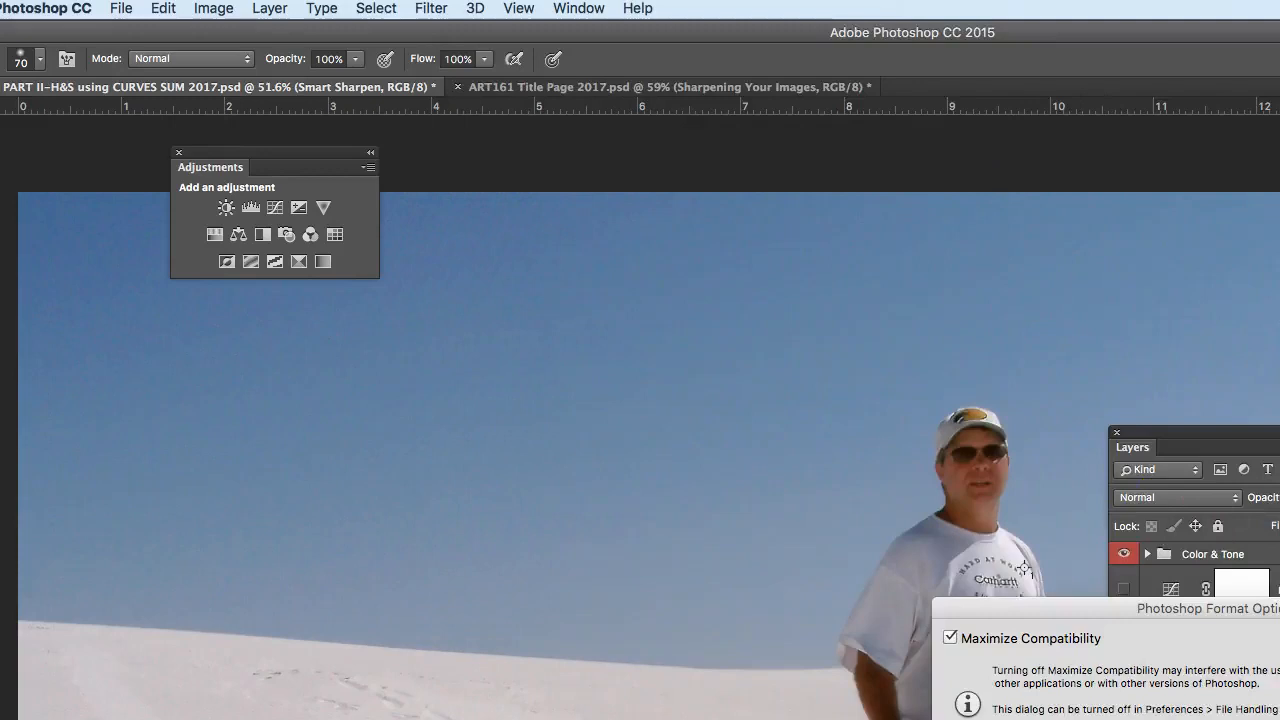
pyautogui.press('Return')
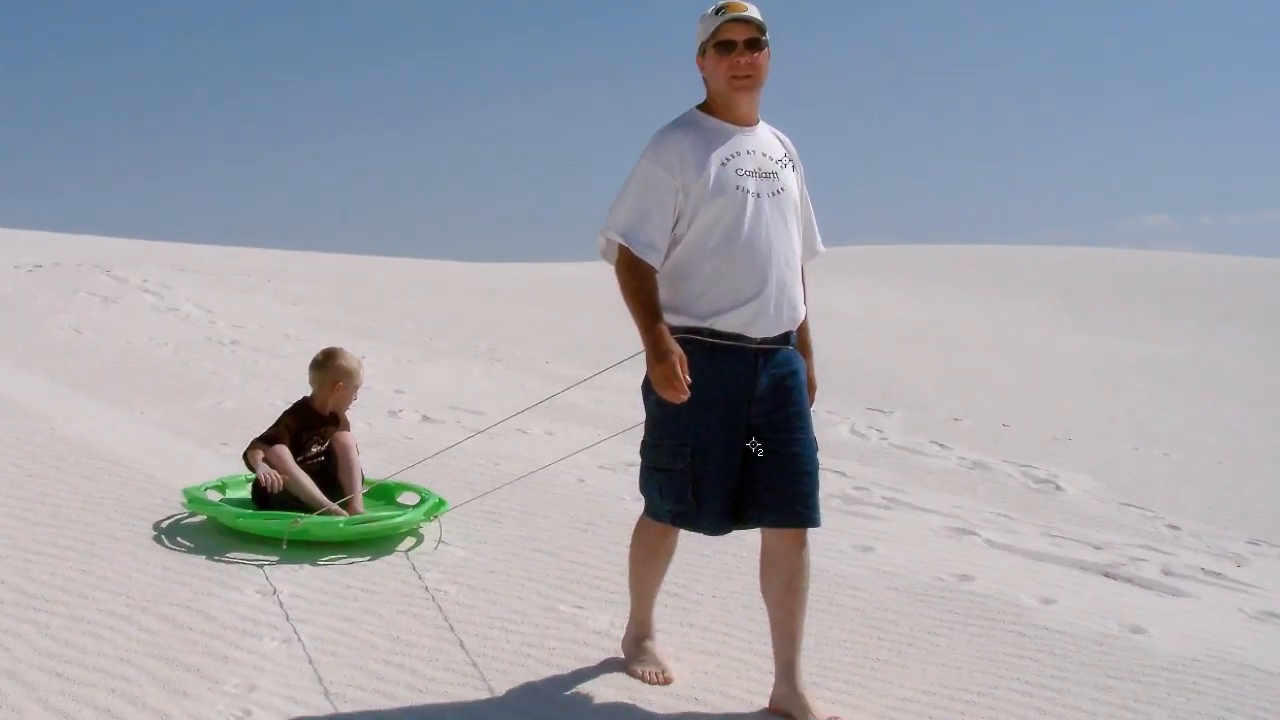
# - Hide the Layers panel and view the finished sharpened photo unobstructed
pyautogui.moveTo(1049, 31); pyautogui.dragTo(1123, 29)
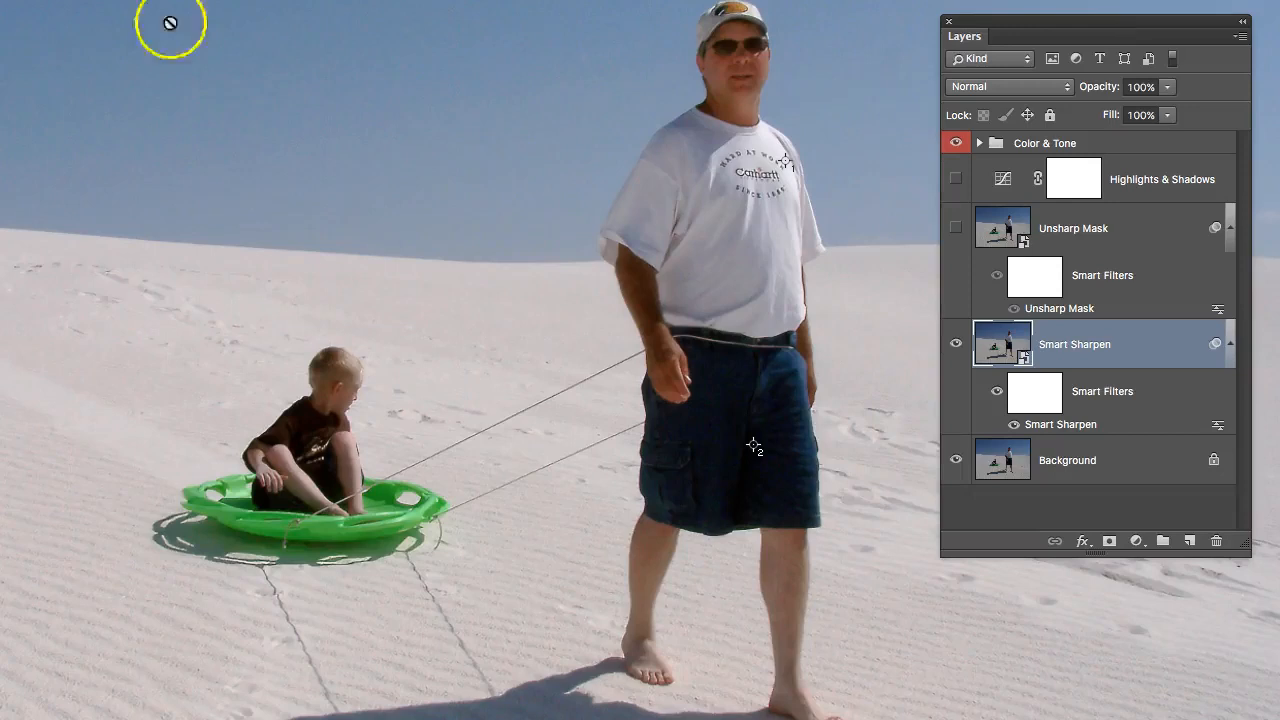
pyautogui.press('F7')
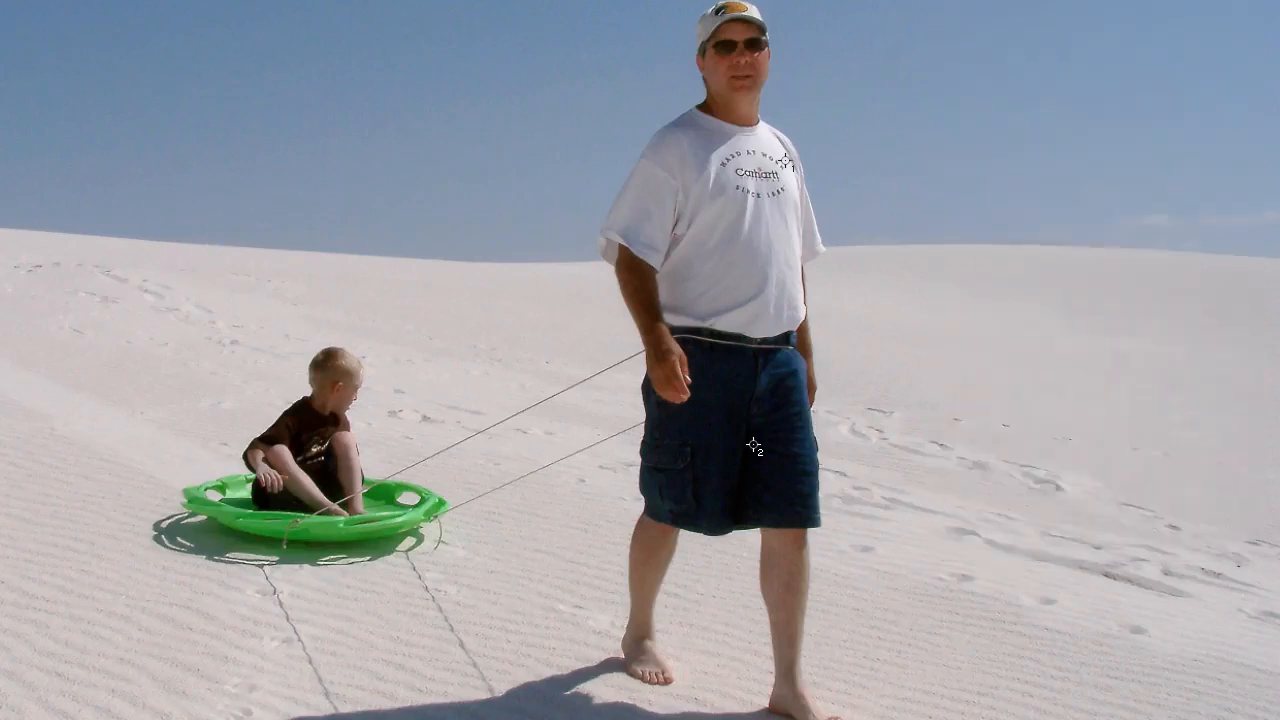